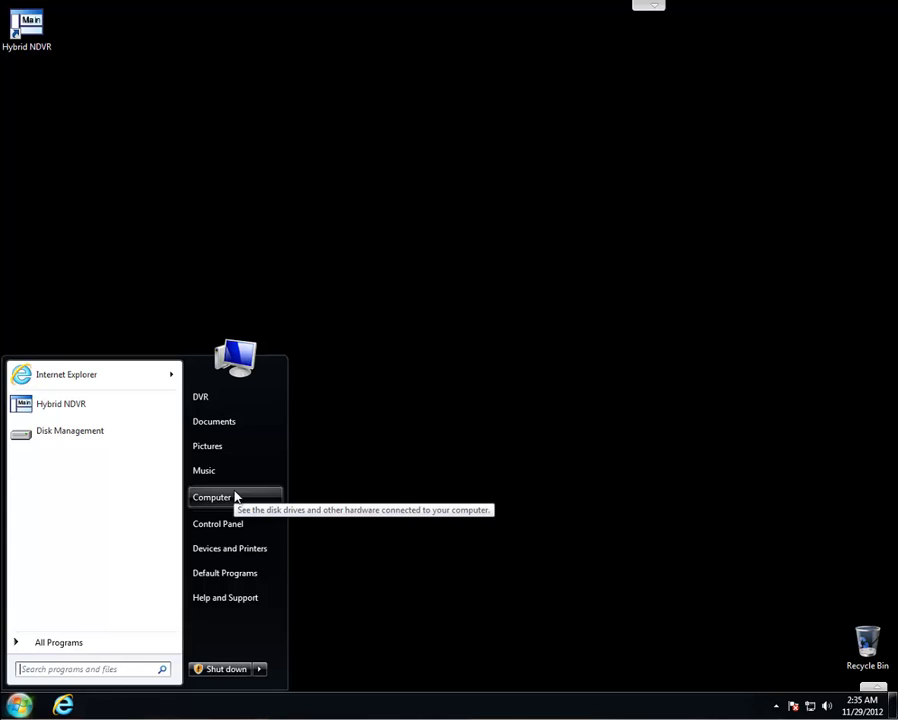
- Open Disk Management in a maximized Computer Management window, showing the unallocated 931.51 GB Disk 2
right_click(235, 497)
key("Escape")
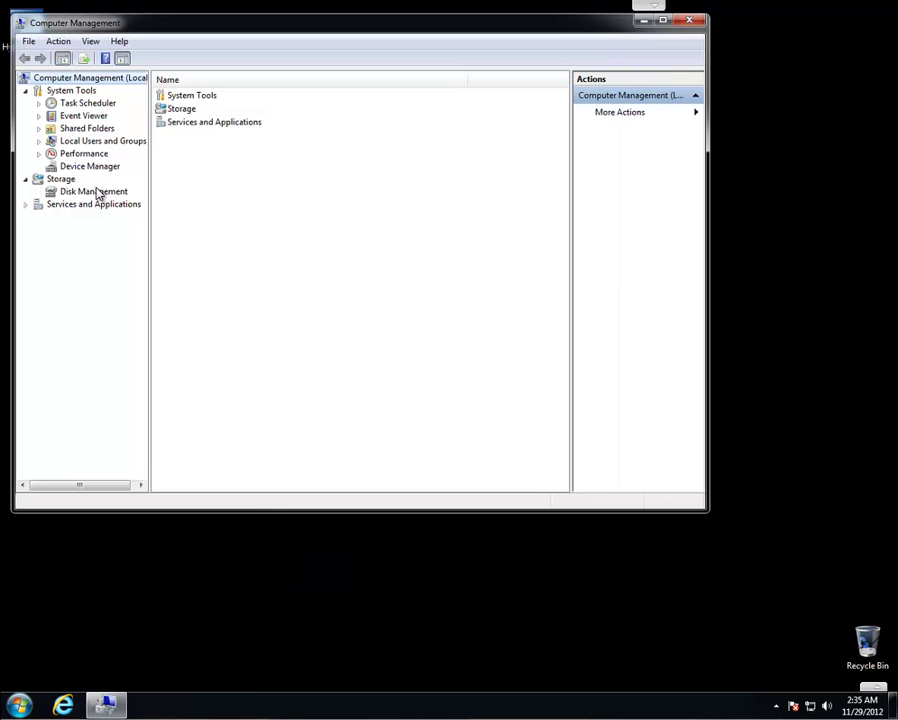
left_click(97, 192)
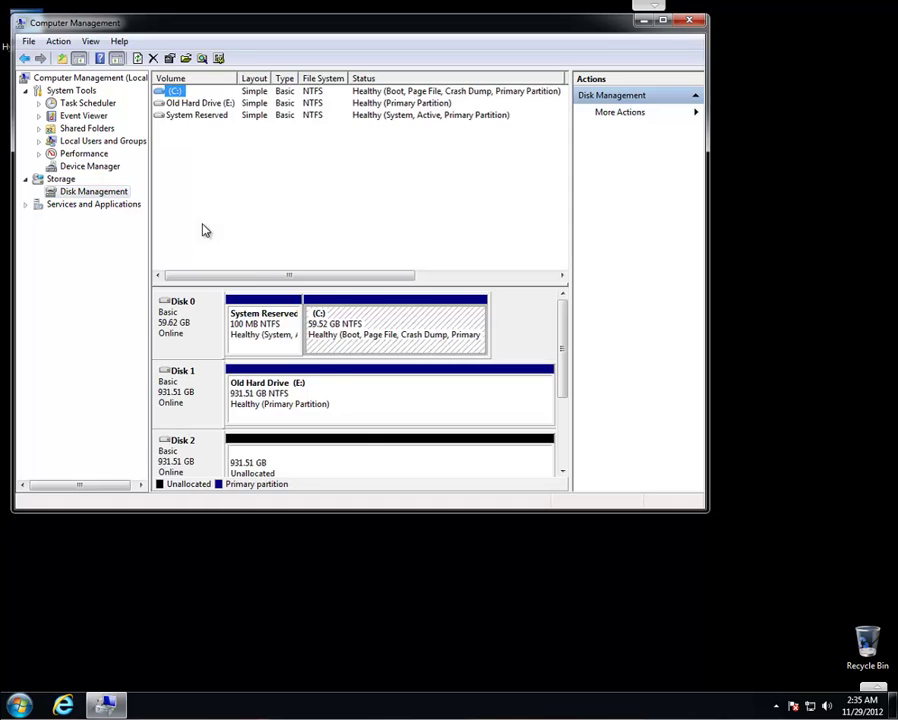
left_click(662, 20)
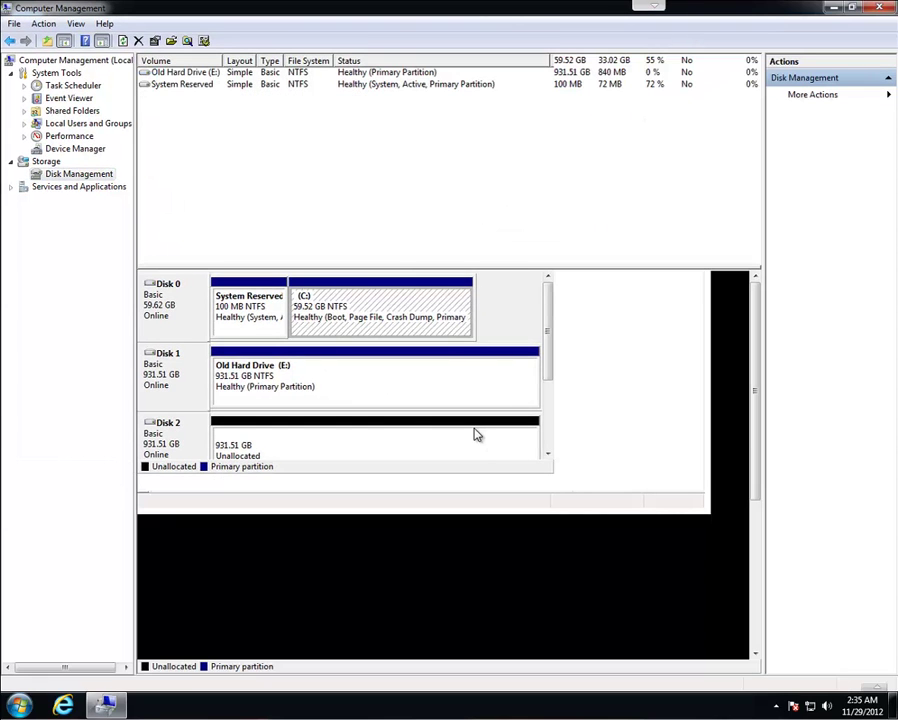
left_click(275, 401)
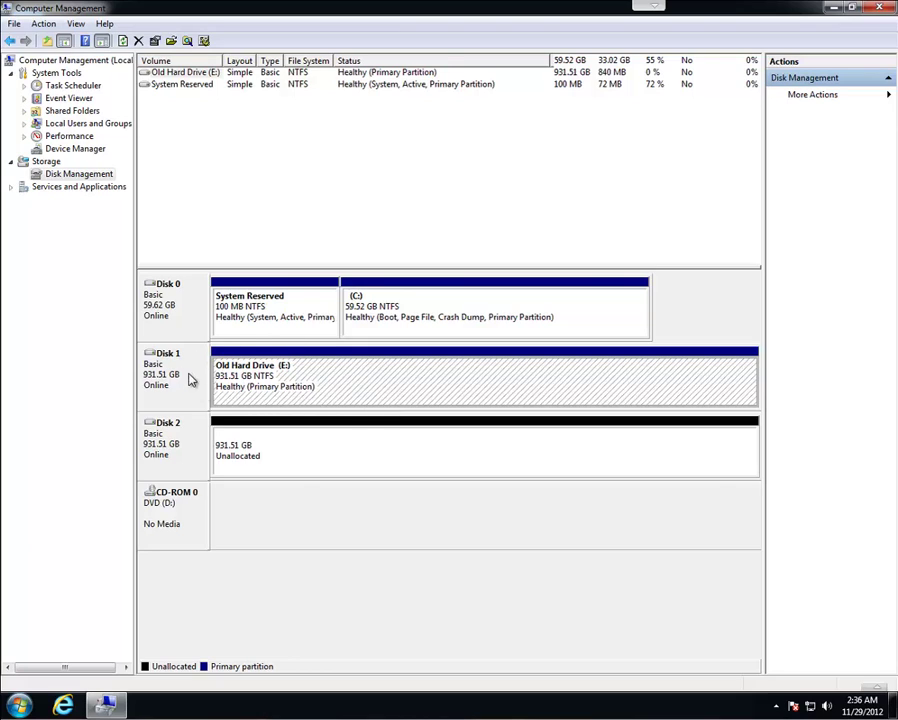
- Create a full-size 953867 MB NTFS simple volume on Disk 2 as F:, labelled 'New Hard Drive'
right_click(315, 465)
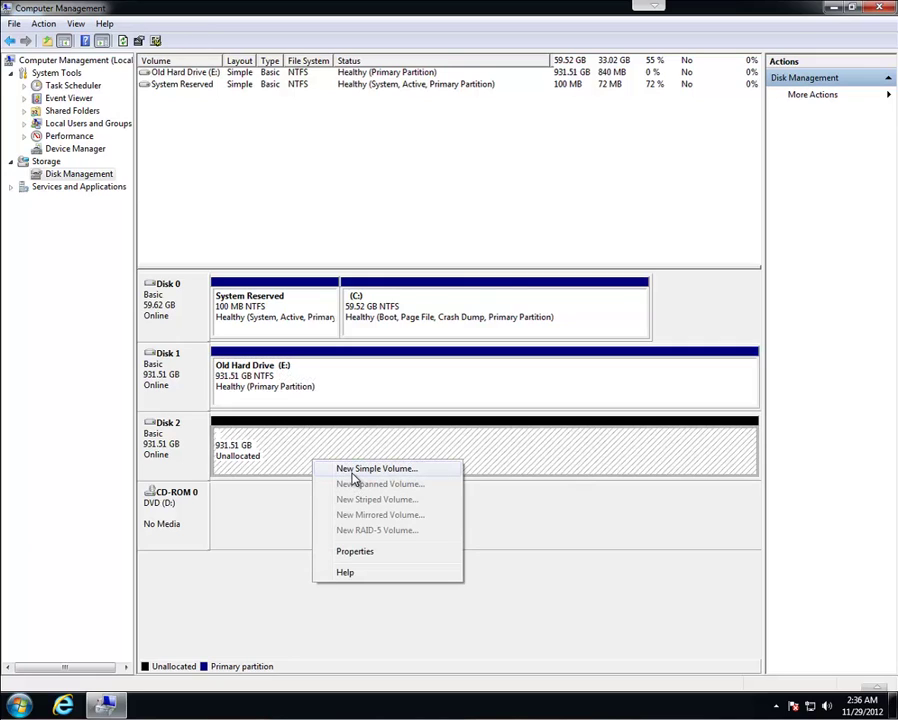
left_click(352, 478)
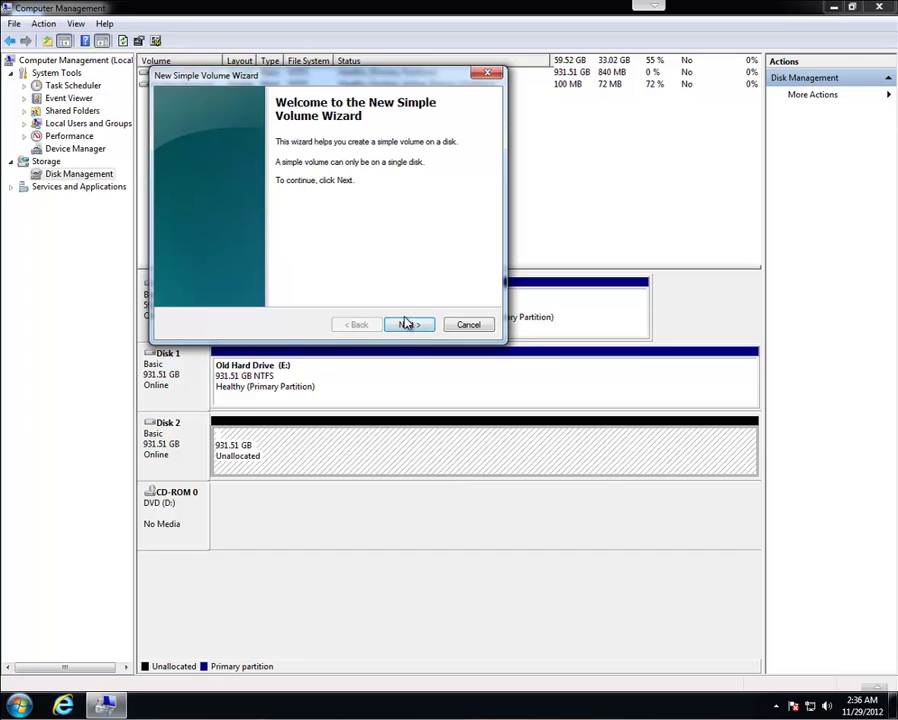
left_click(406, 324)
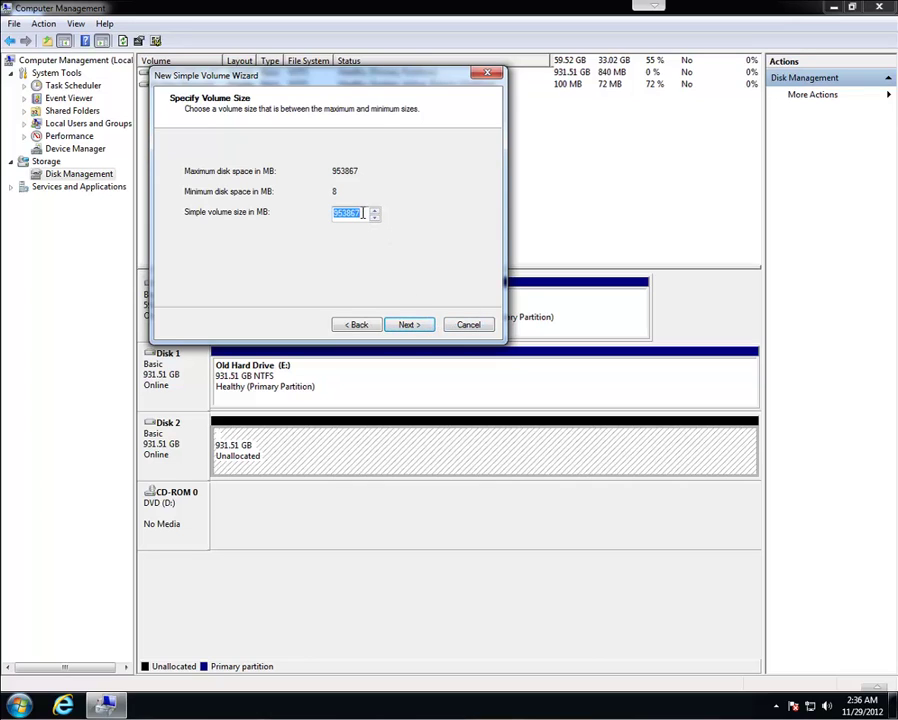
left_click(416, 322)
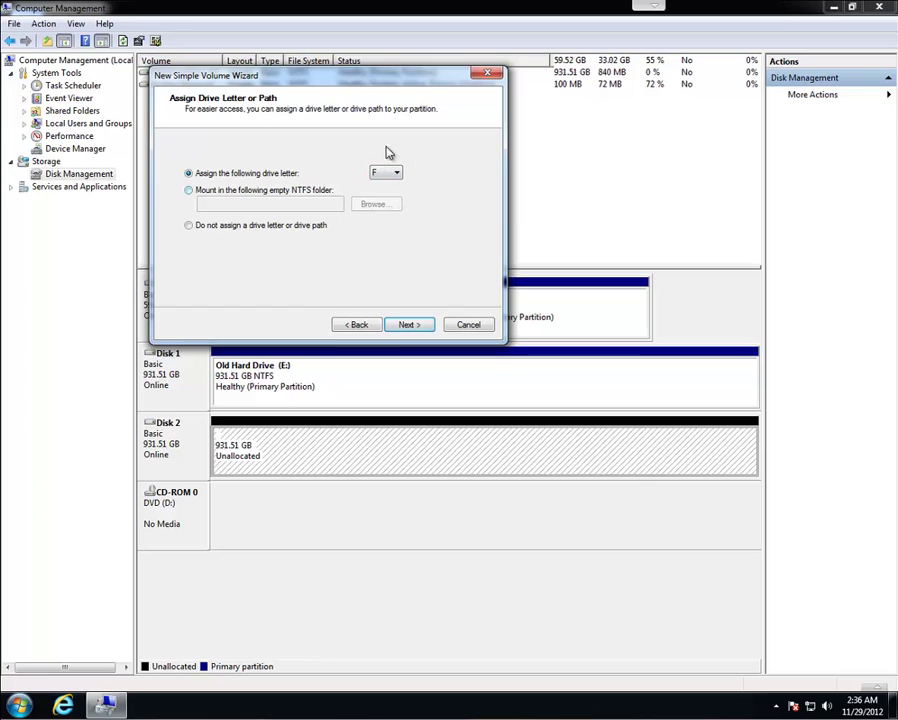
left_click(408, 324)
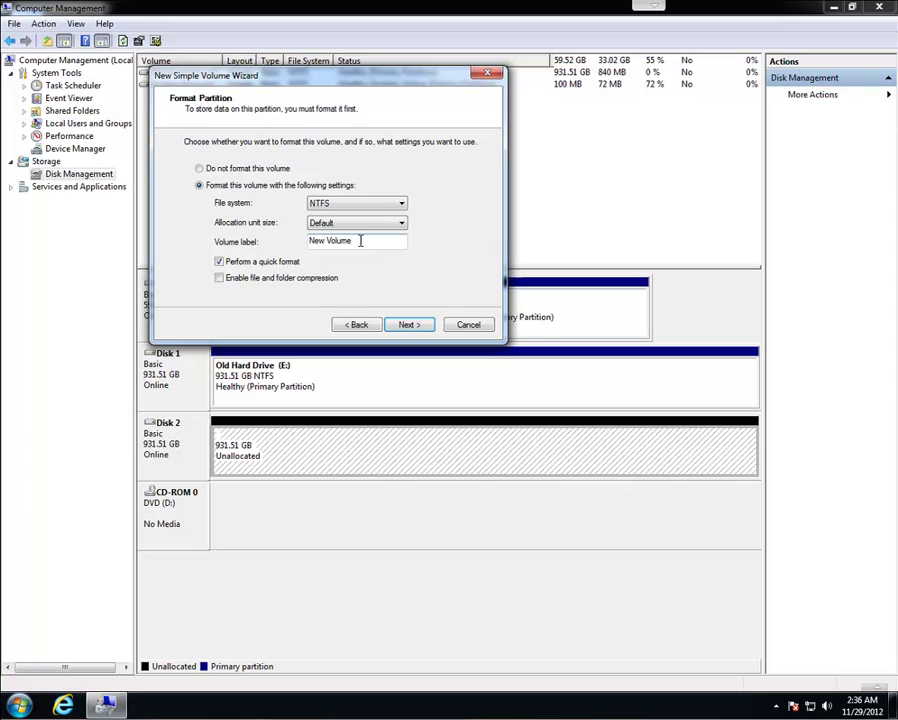
left_click_drag(356, 241, 310, 243)
type("New Hard Drive")
left_click(410, 326)
left_click(410, 326)
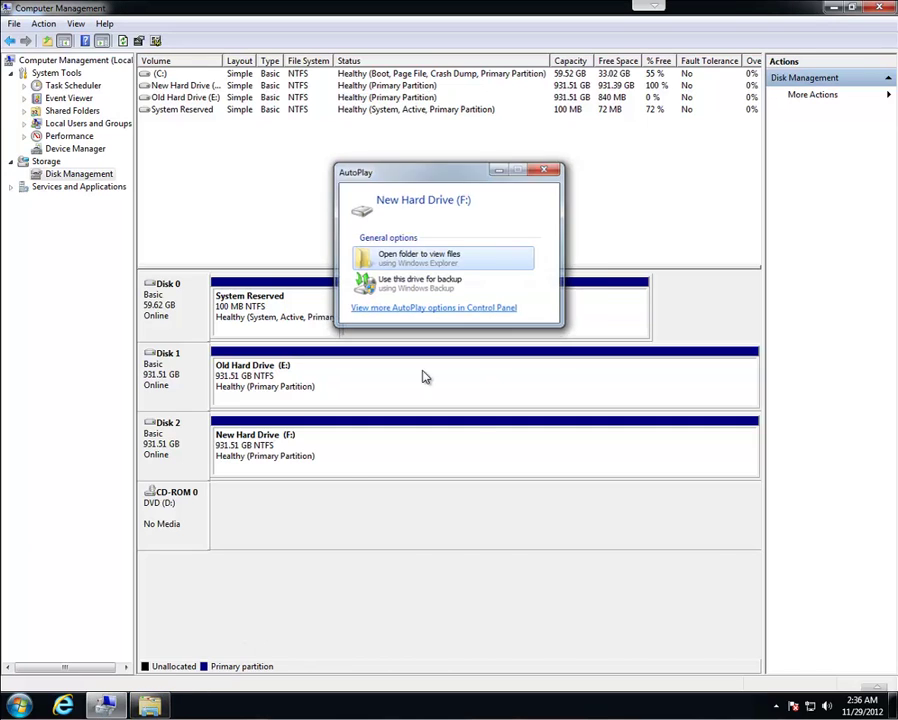
key("Escape")
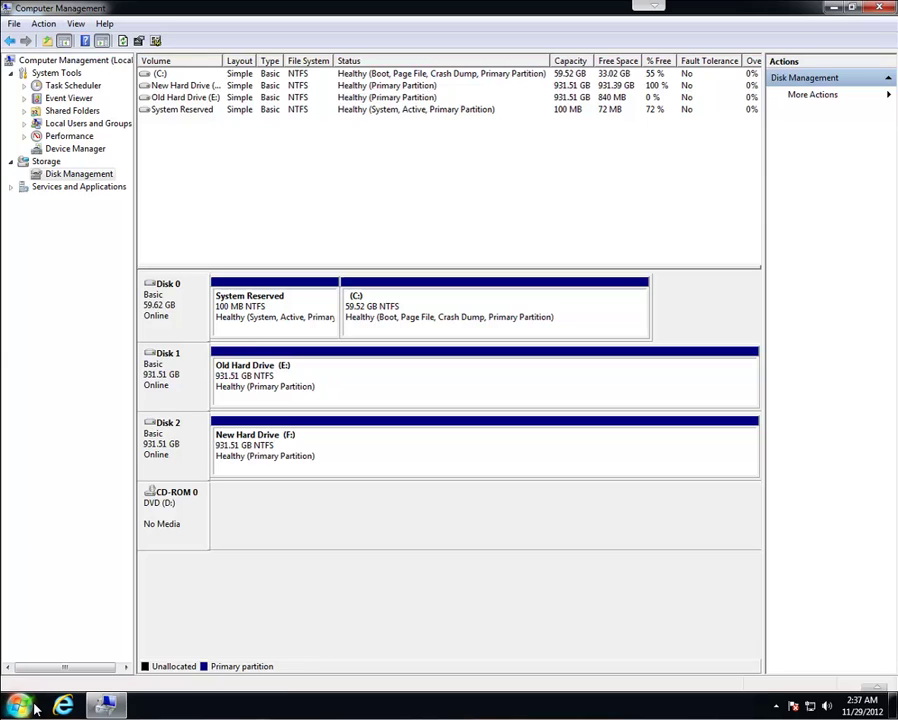
- Launch Hybrid NDVR, back up its system parameters as 'settings' in Documents, then shut it down
left_click(20, 706)
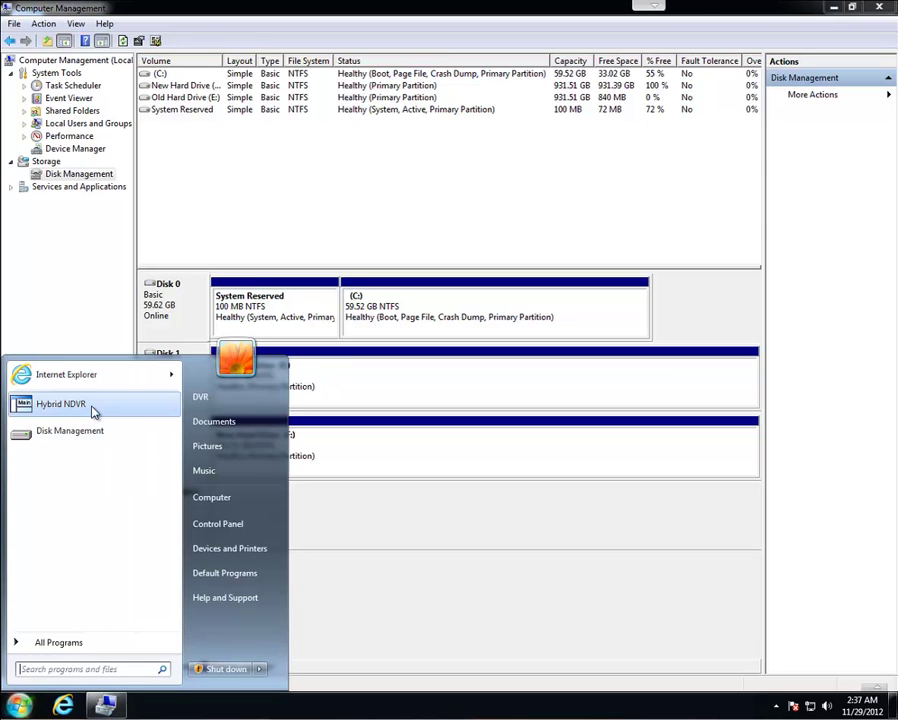
left_click(62, 404)
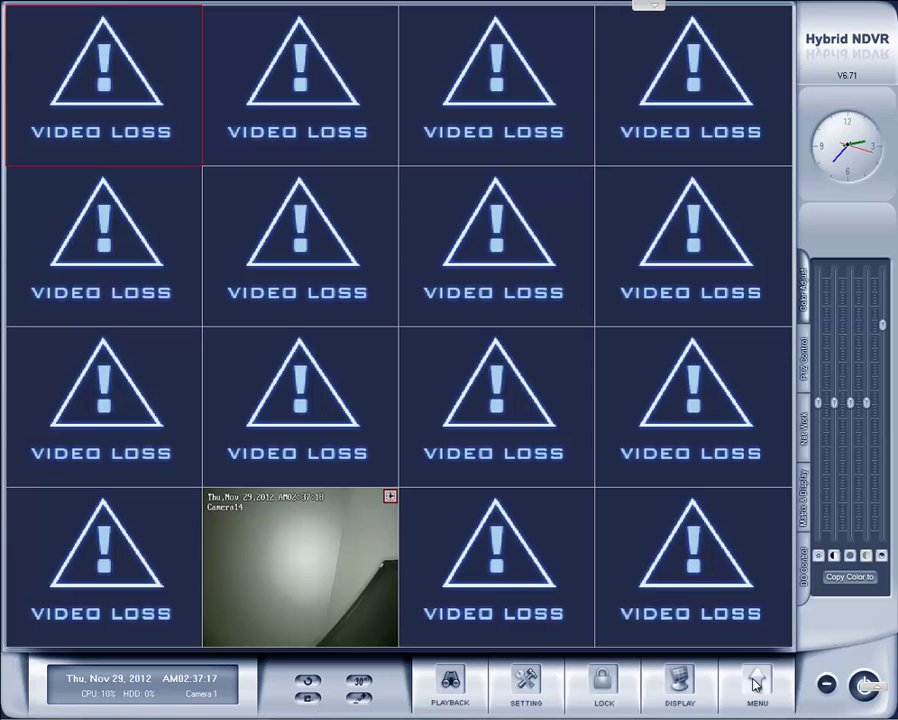
left_click(756, 683)
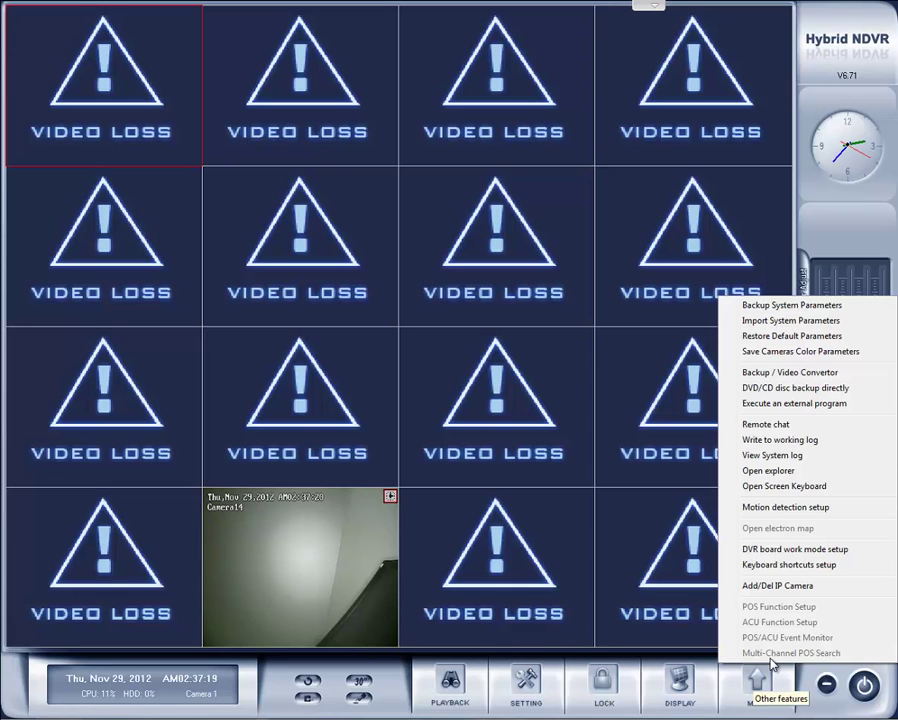
left_click(768, 306)
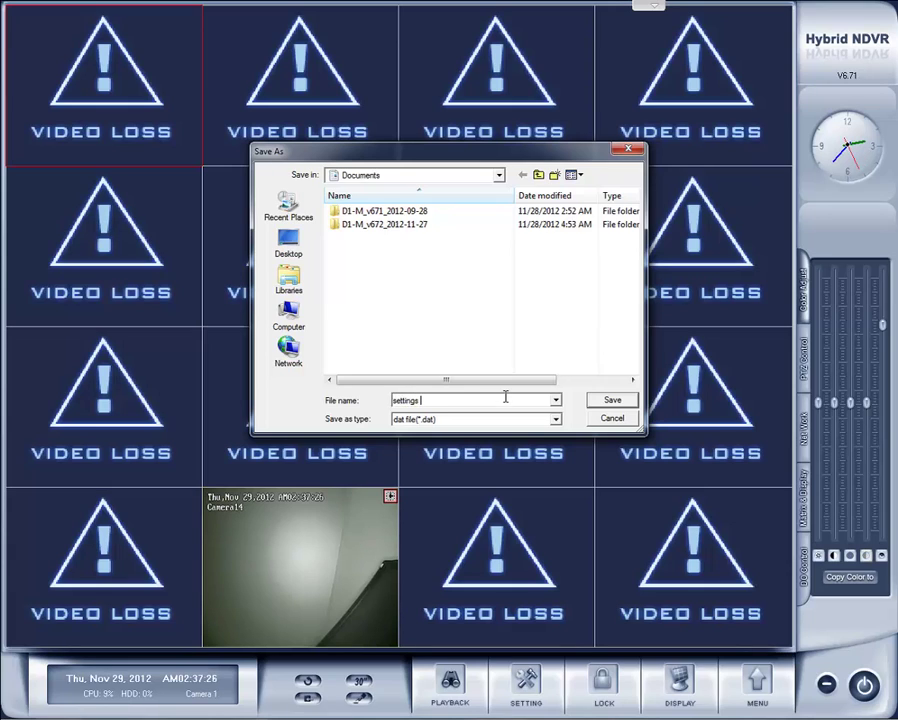
type("settings .")
key("Return")
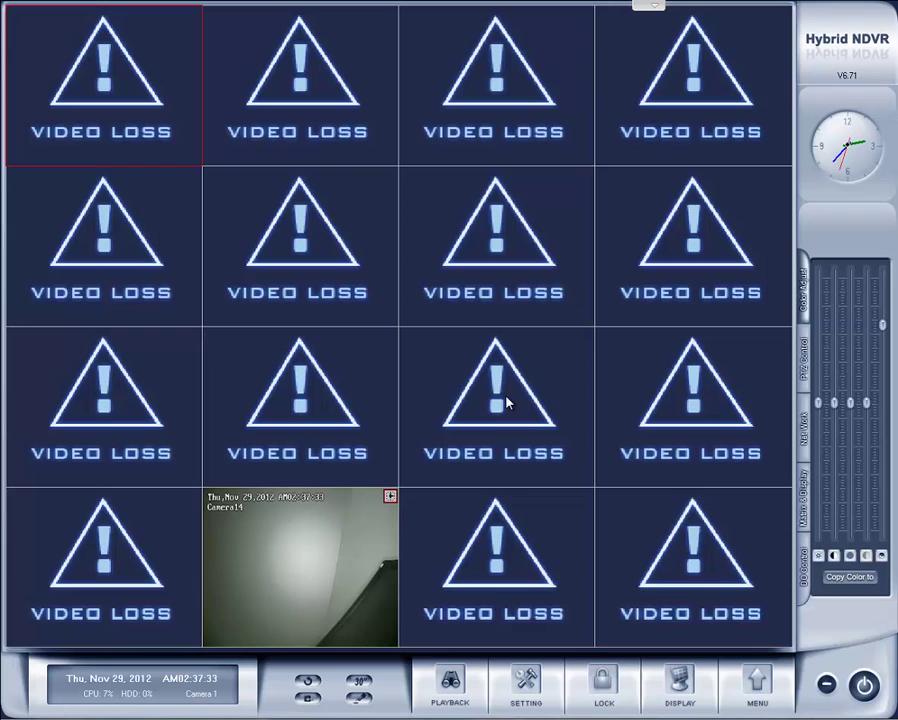
left_click(866, 690)
left_click(678, 679)
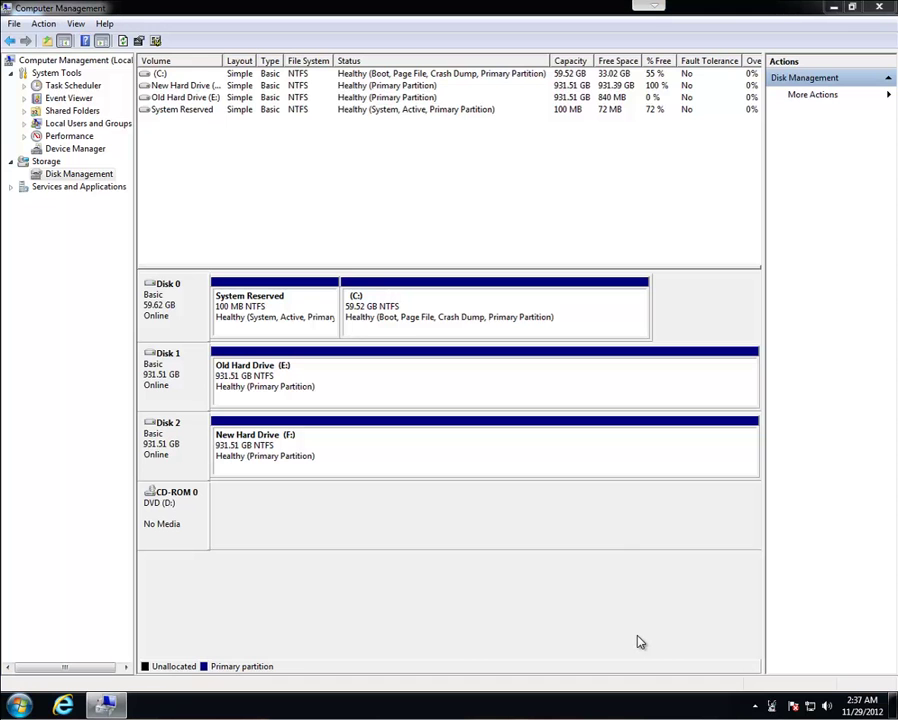
- Browse to C:\Program Files (x86) and copy the Hybrid NDVR folder
left_click(19, 706)
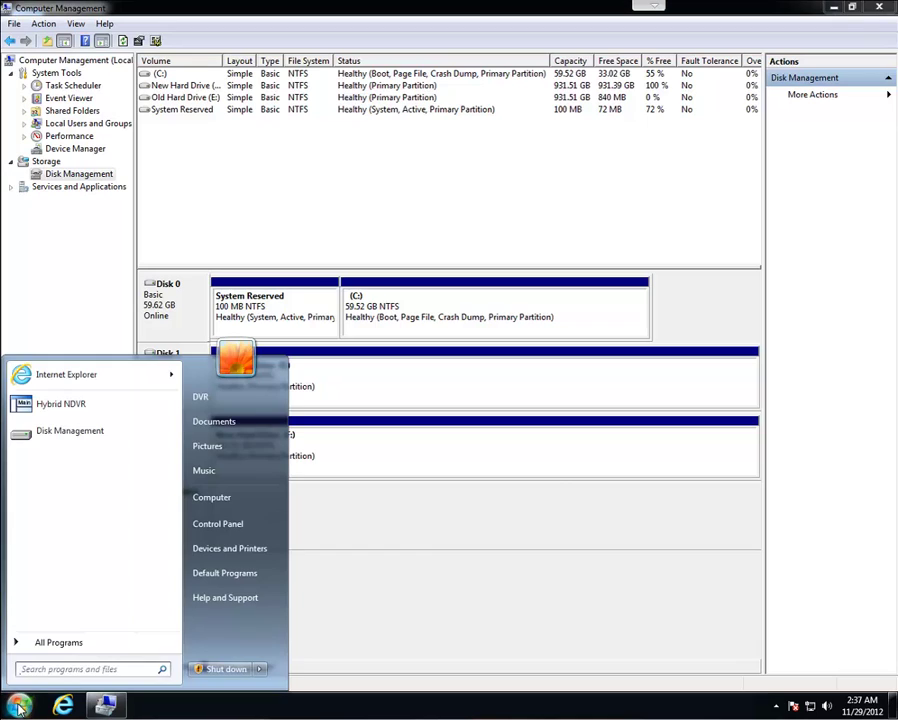
left_click(238, 503)
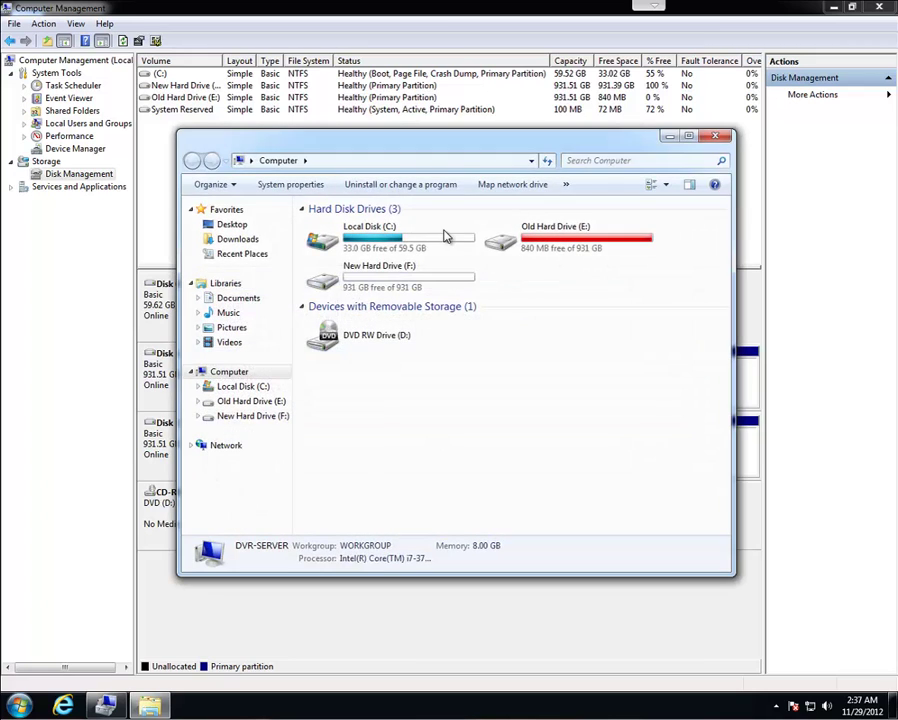
double_click(441, 234)
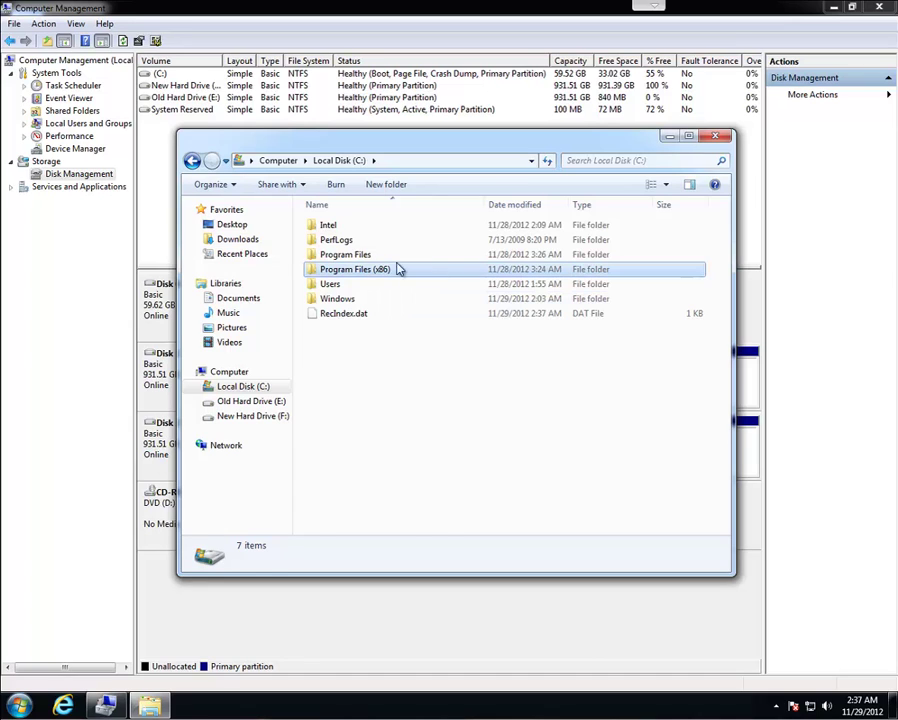
left_click(385, 270)
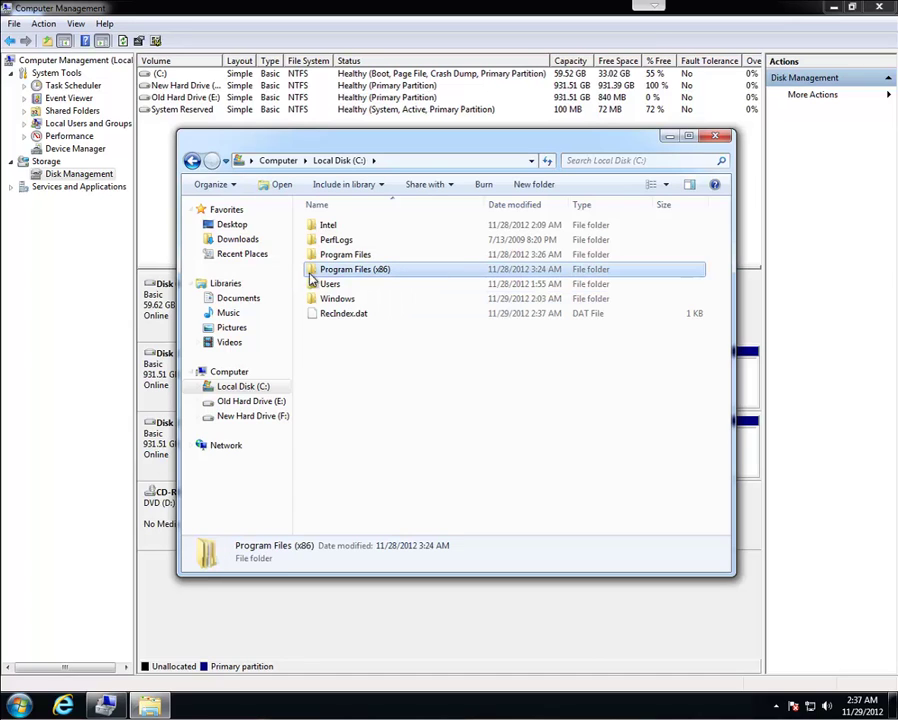
double_click(373, 274)
left_click(366, 272)
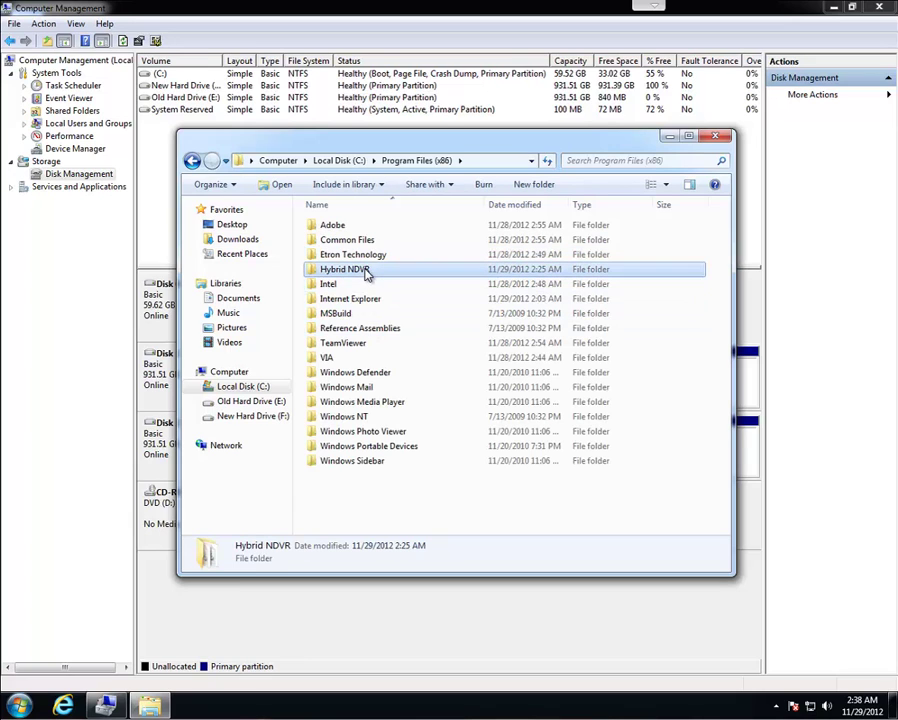
right_click(350, 270)
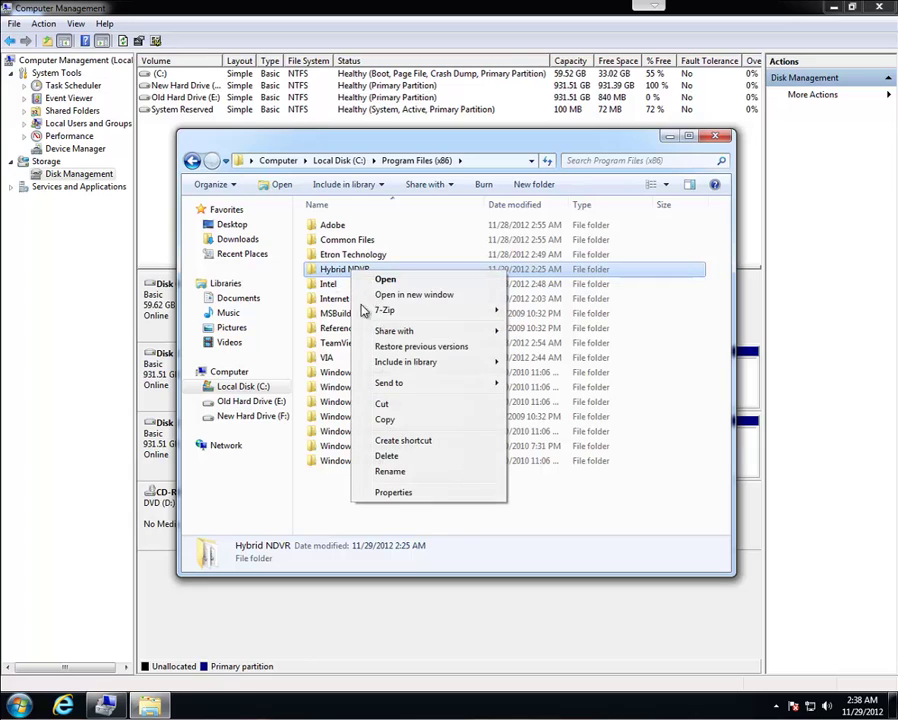
left_click(391, 423)
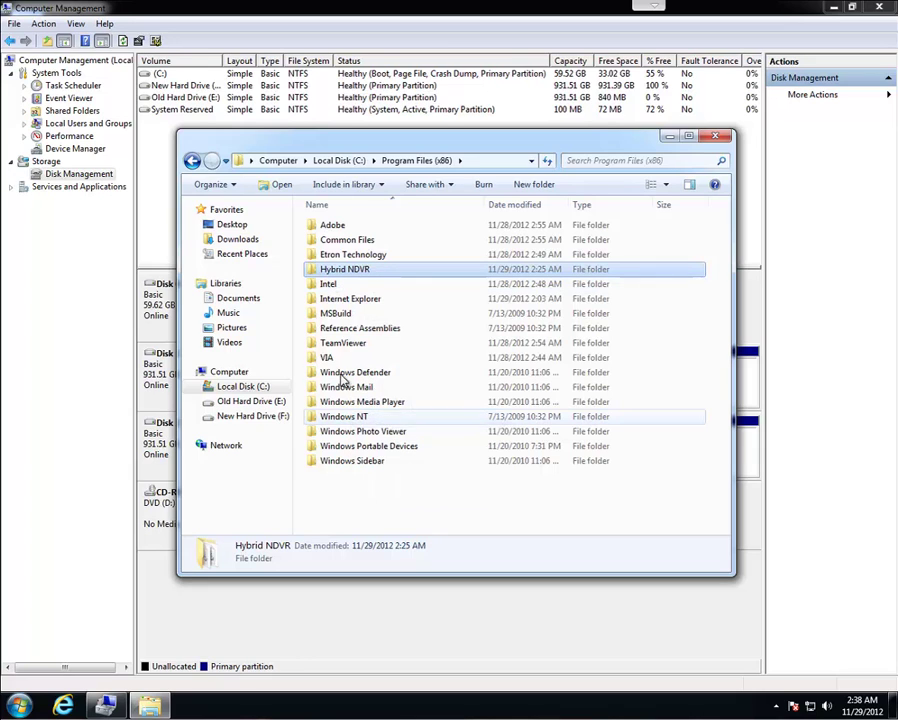
- Paste the Hybrid NDVR folder into the Documents library
left_click(258, 298)
right_click(402, 330)
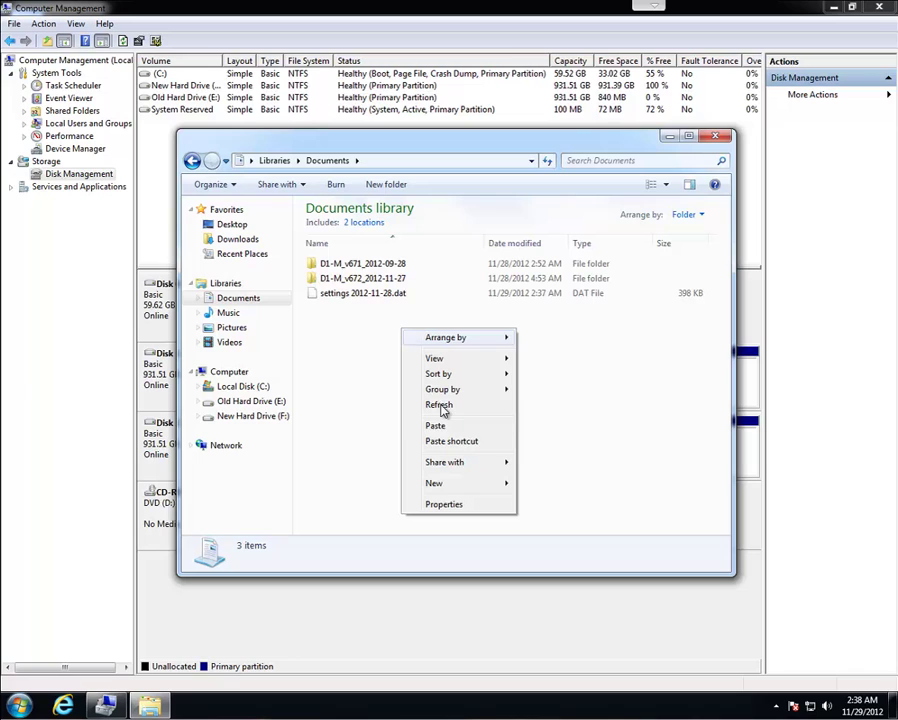
left_click(437, 426)
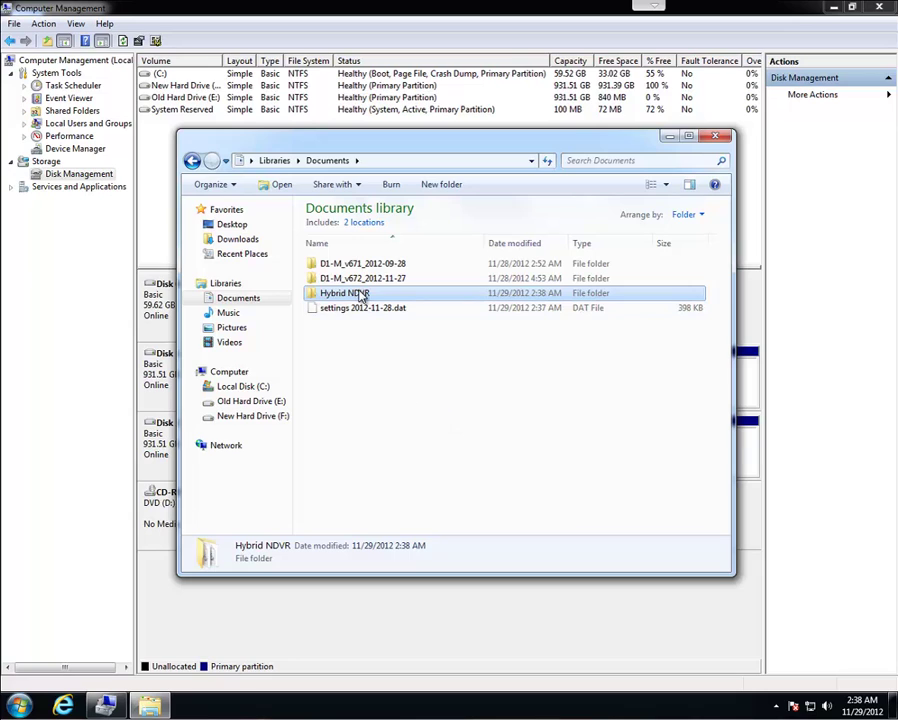
- Send a FastPlayer shortcut from the copied folder to the desktop and close Explorer
double_click(358, 296)
left_click(352, 367)
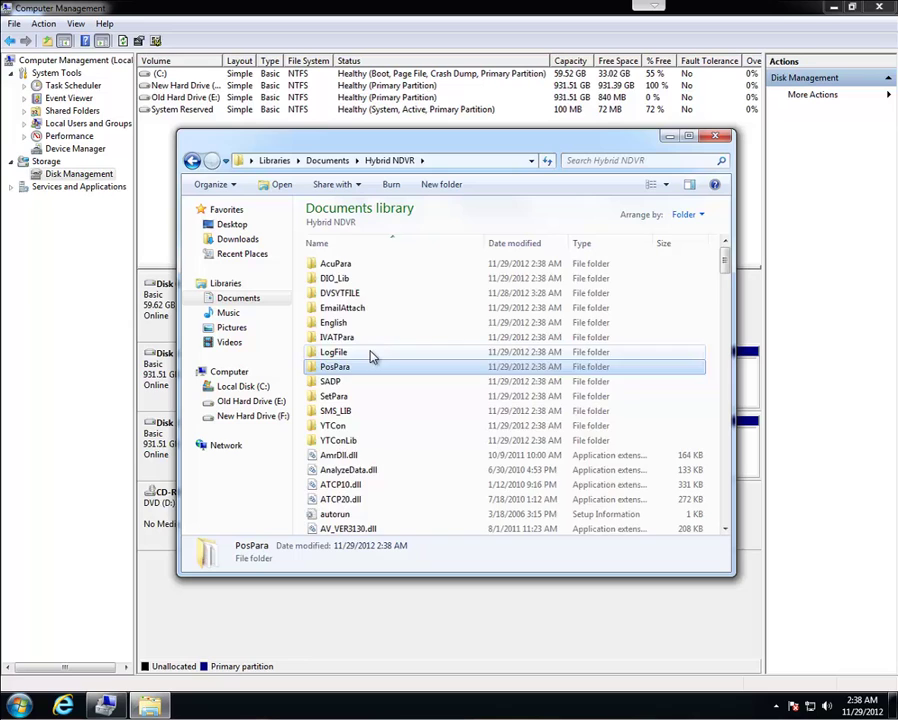
scroll(370, 354, "down", 5)
scroll(371, 354, "down", 5)
left_click(358, 379)
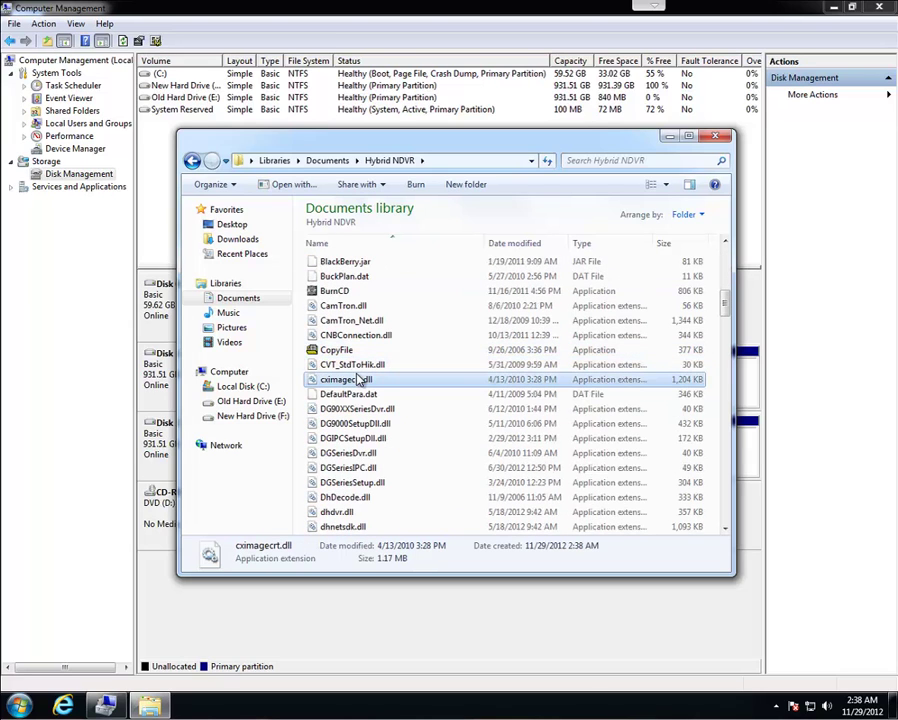
key("f")
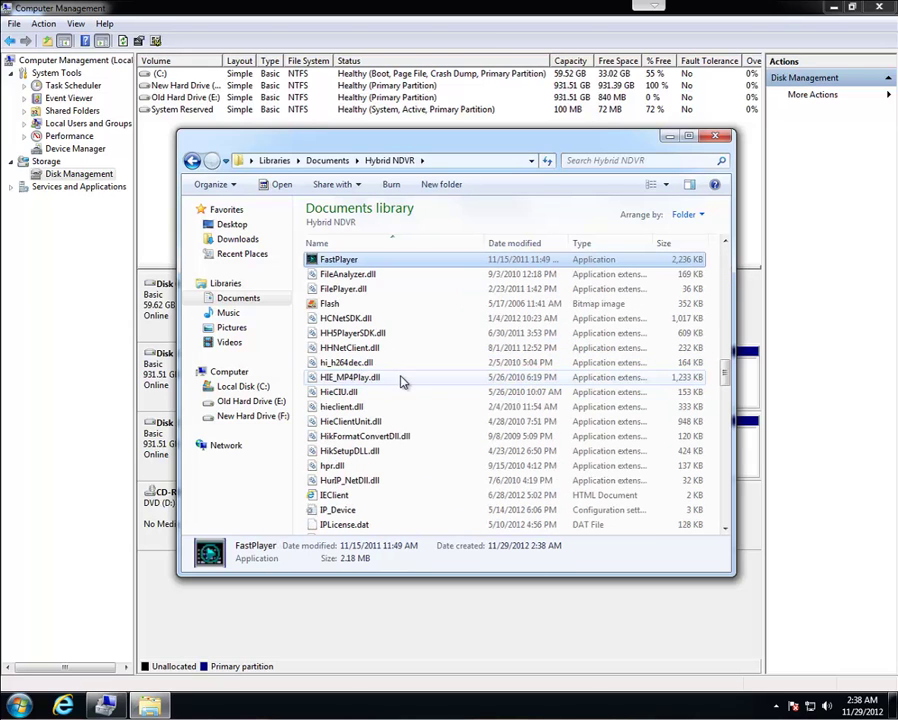
right_click(350, 265)
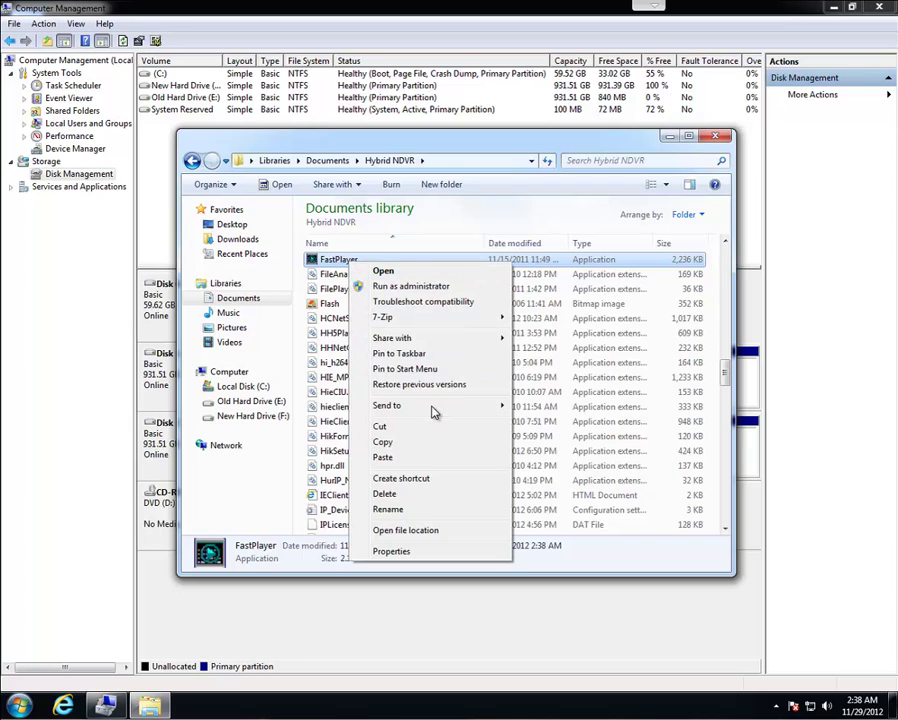
mouse_move(438, 408)
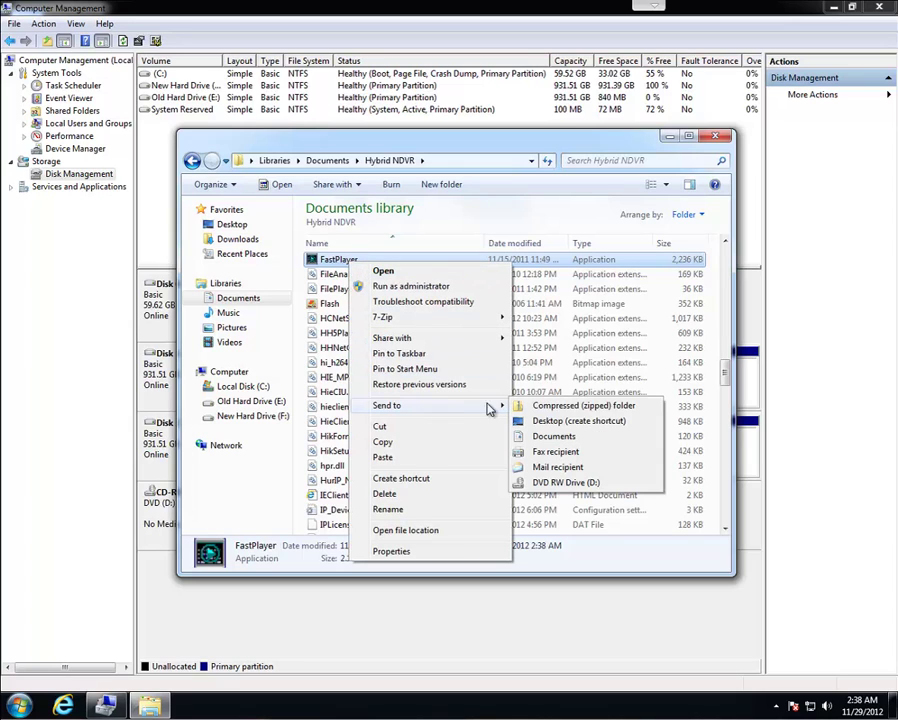
left_click(596, 421)
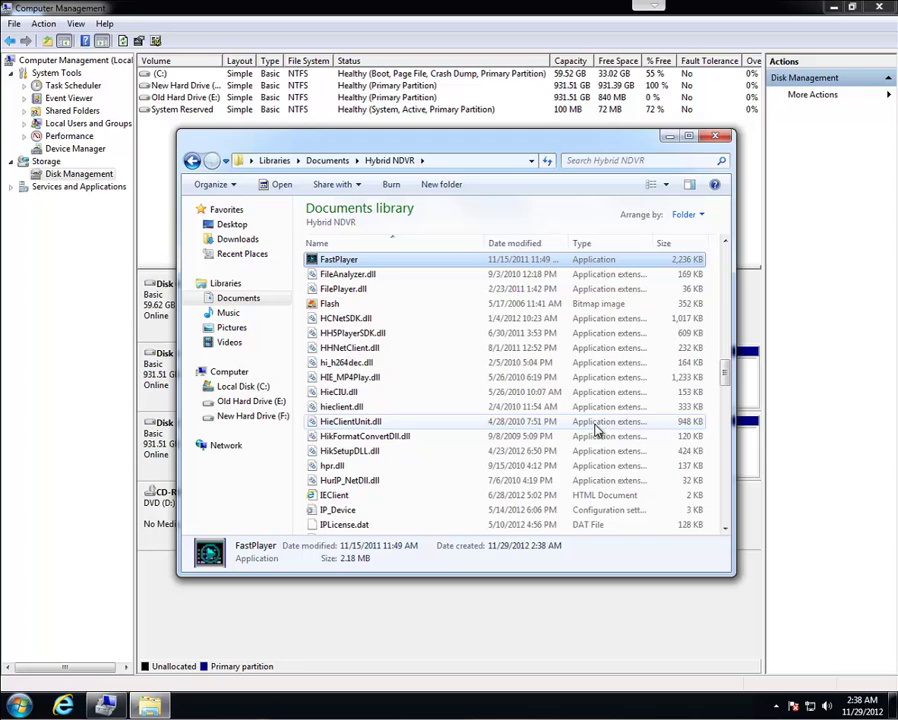
left_click(272, 299)
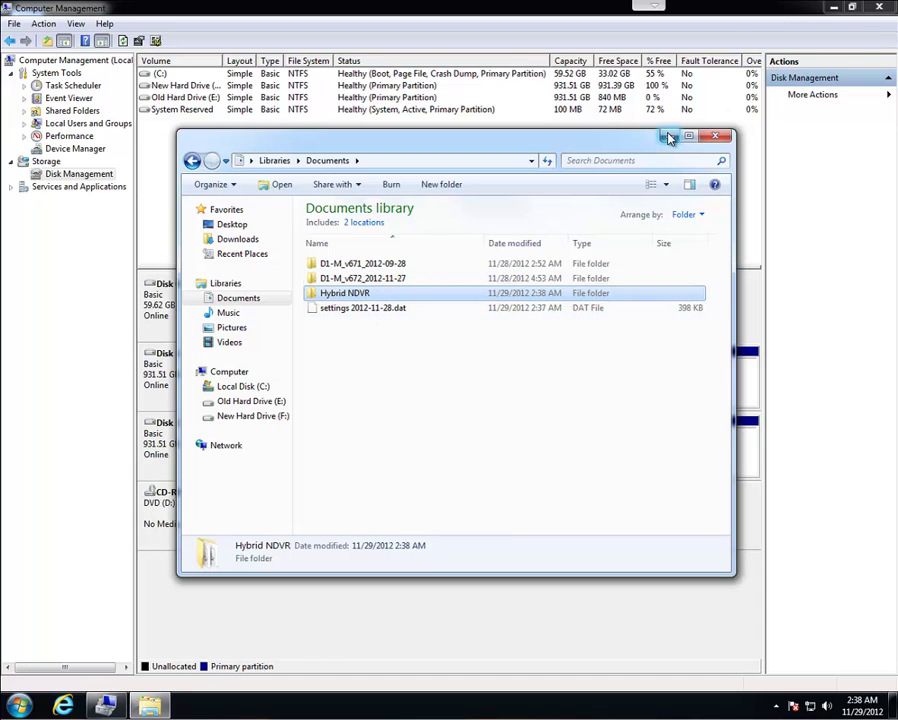
left_click(835, 9)
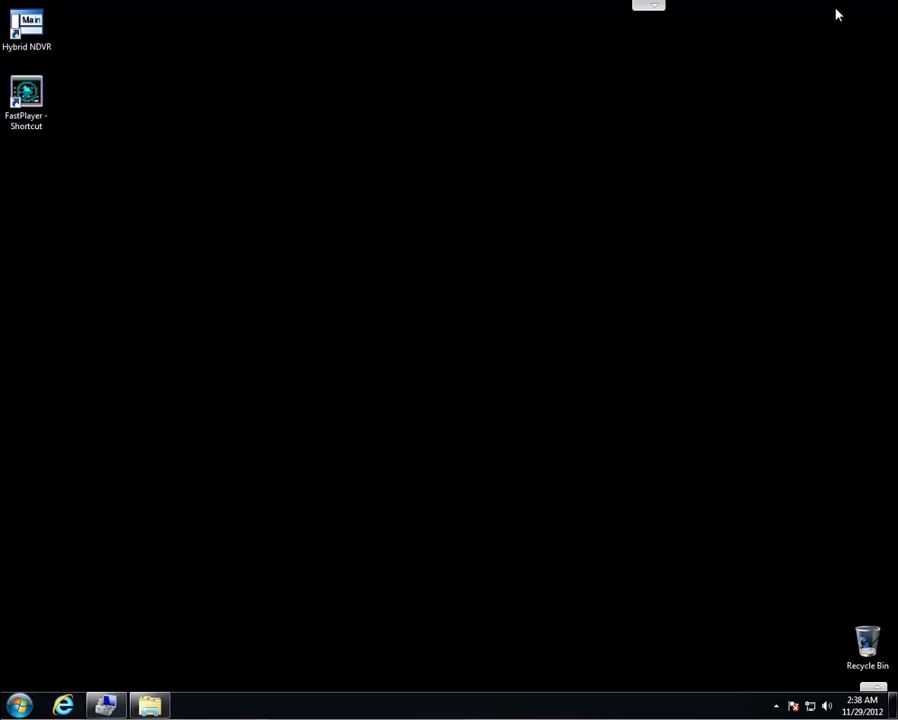
double_click(40, 117)
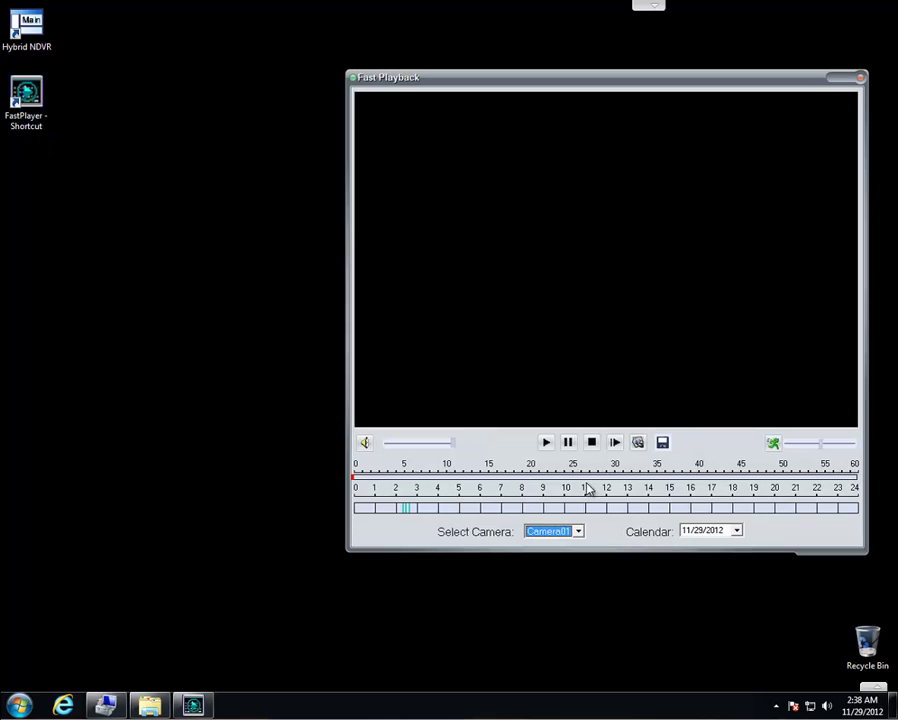
left_click(406, 510)
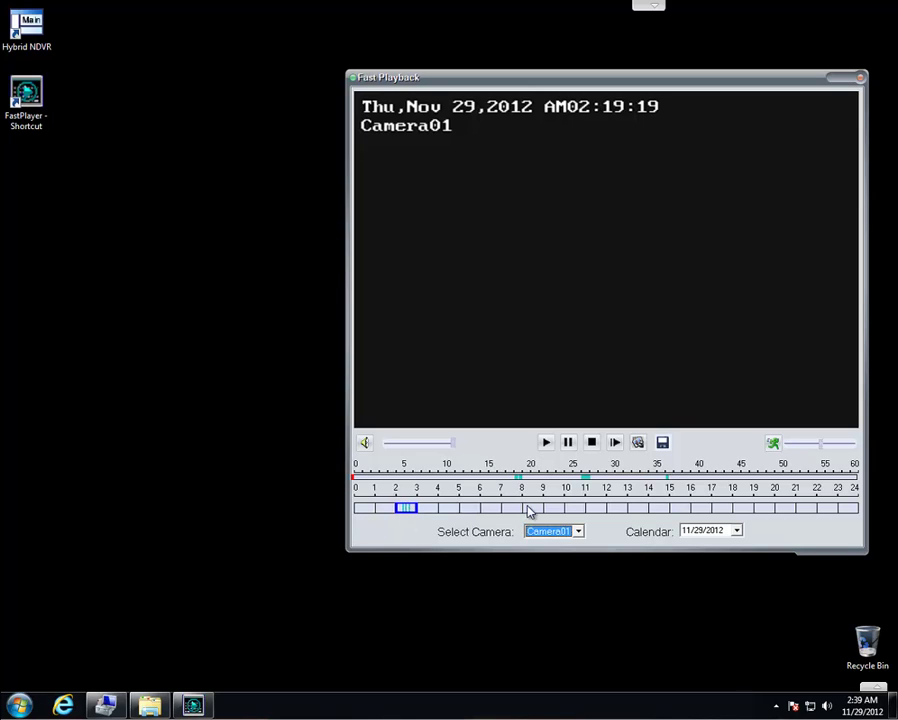
left_click(583, 478)
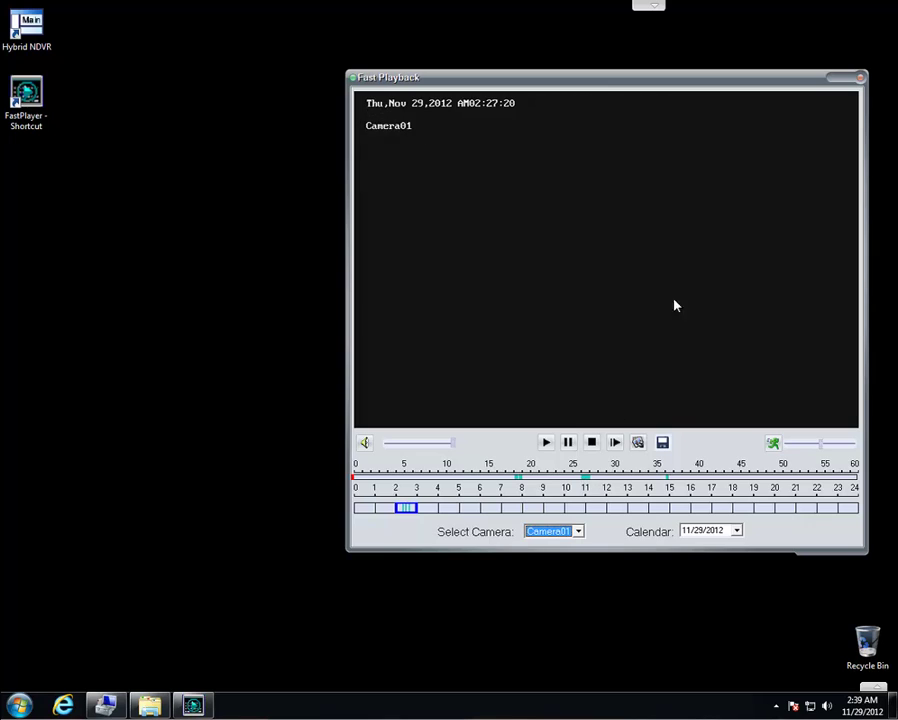
left_click(579, 531)
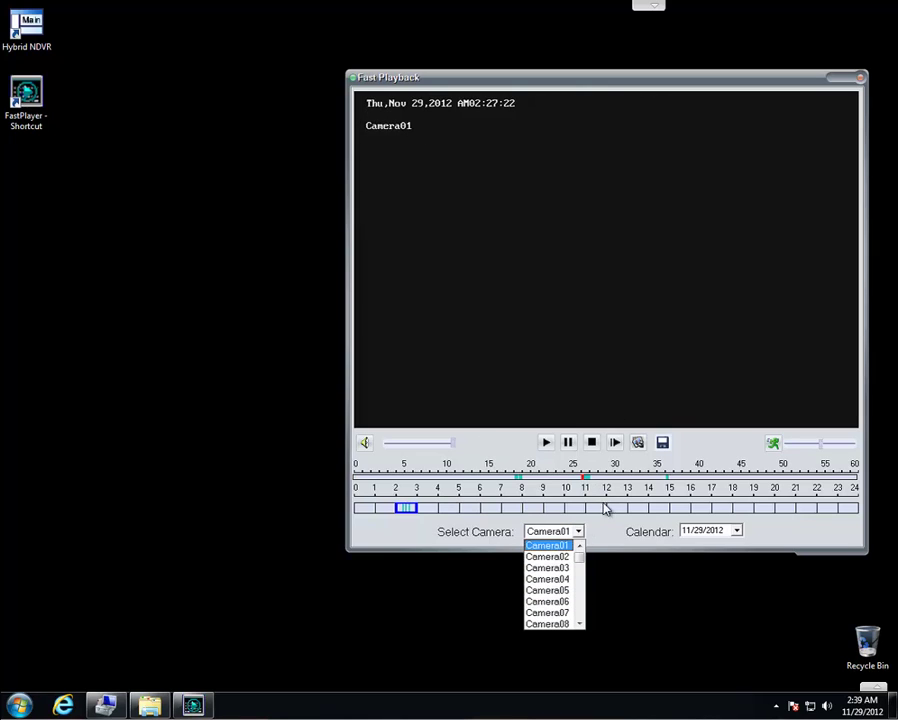
mouse_move(580, 560)
left_mouse_down()
mouse_move(579, 602)
mouse_move(580, 564)
left_mouse_up()
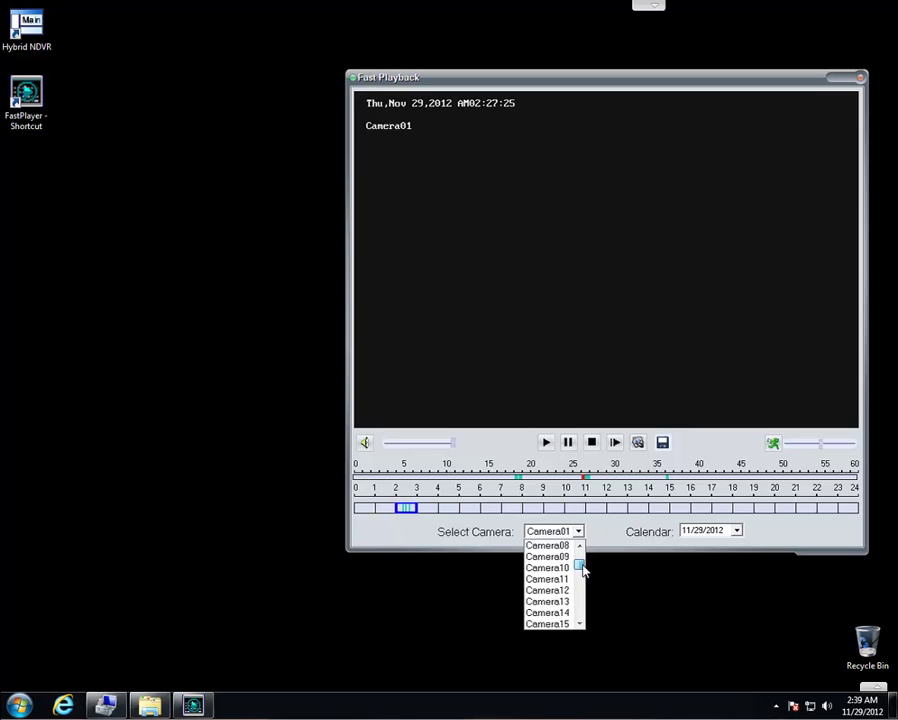
left_click(550, 612)
left_click(406, 507)
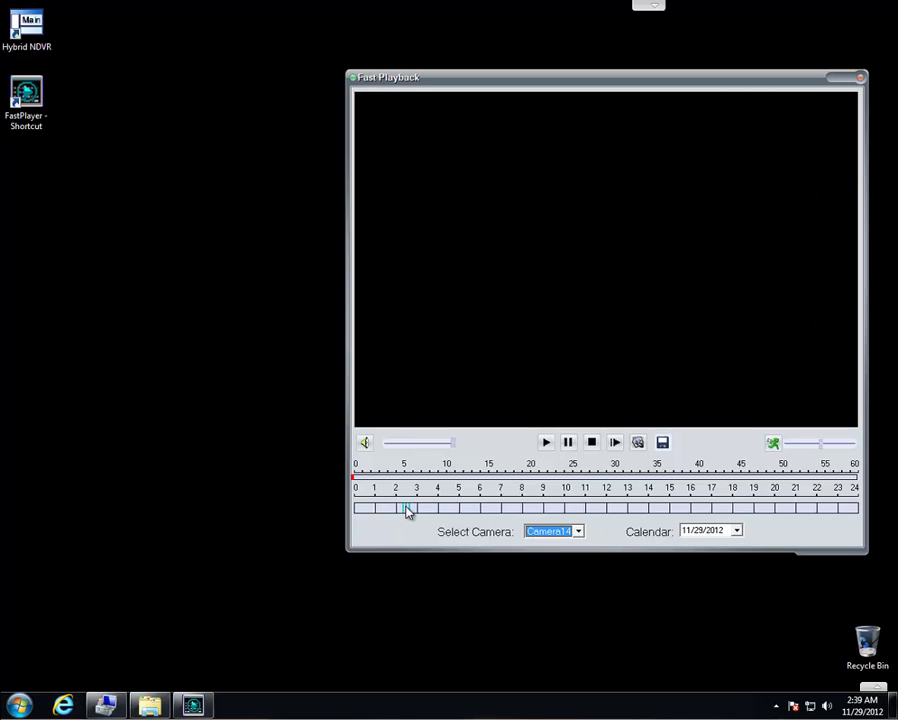
left_click(408, 509)
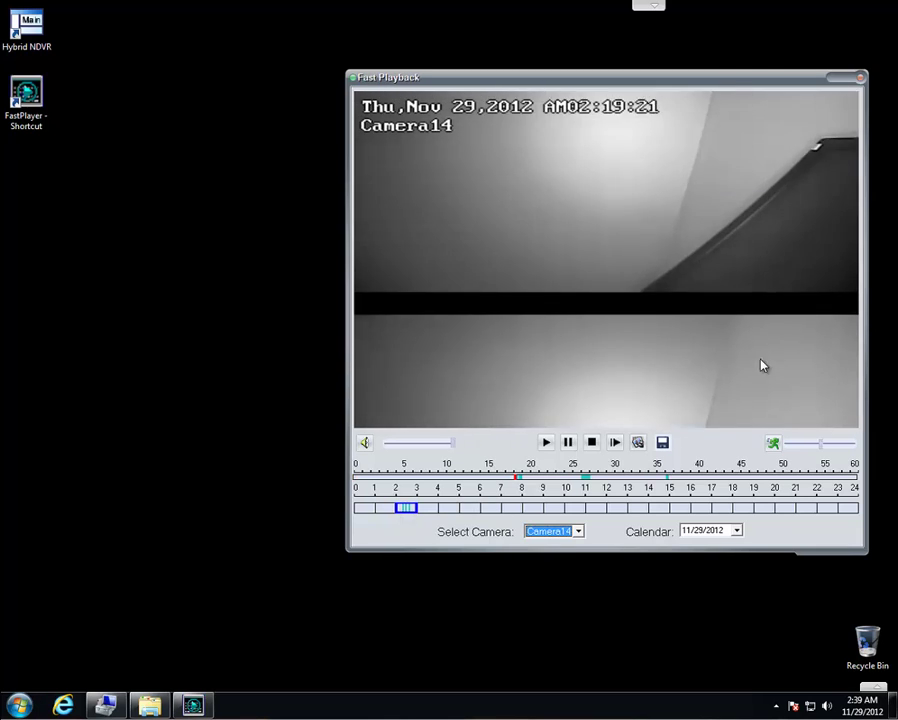
left_click(860, 77)
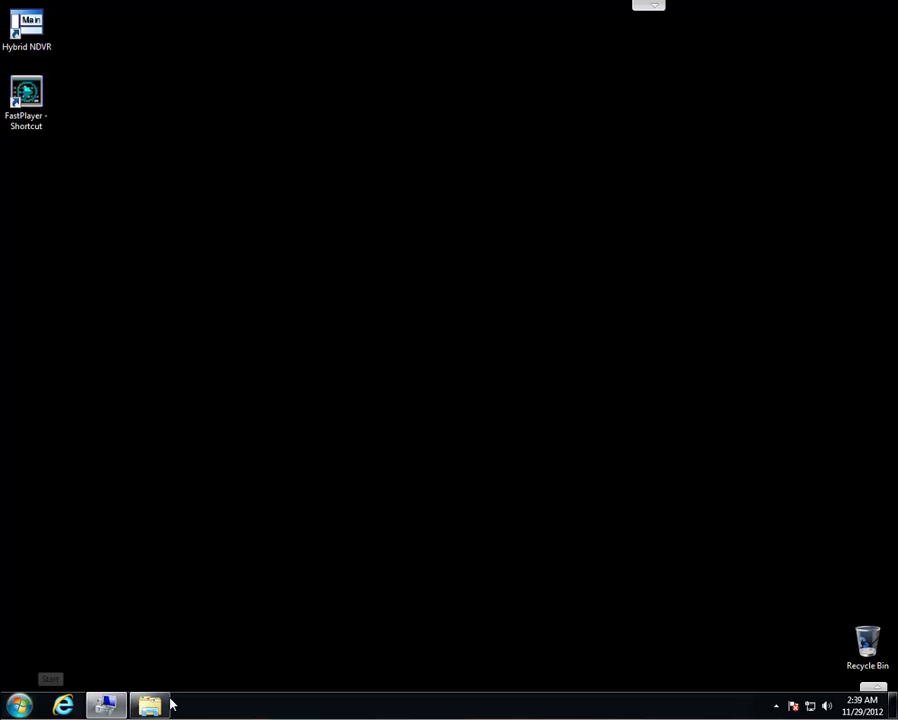
- Uninstall Hybrid NDVR through its Start menu uninstall entry, confirming with Yes
mouse_move(165, 705)
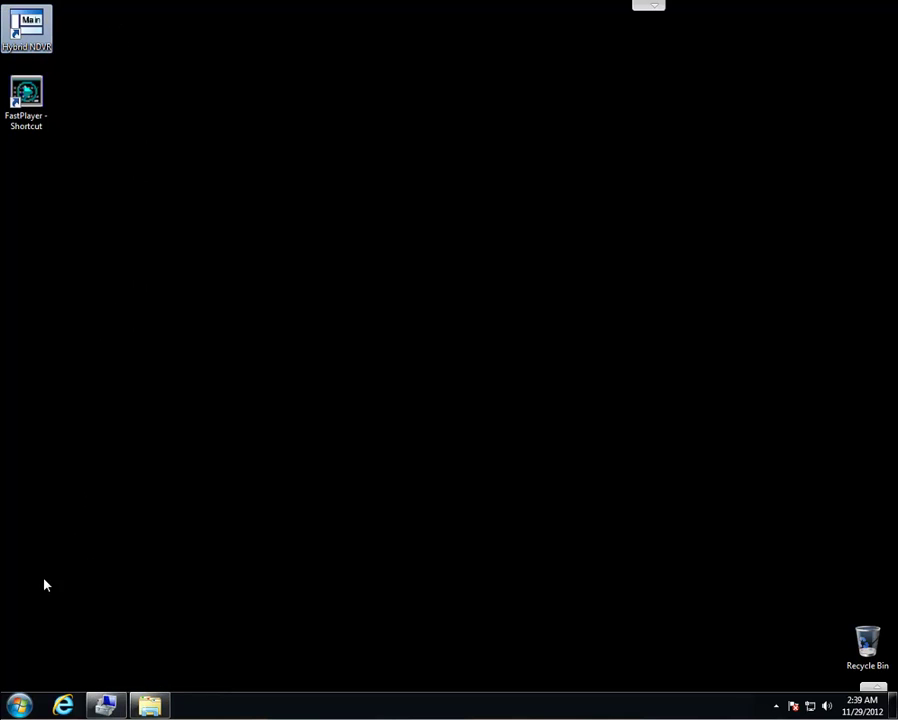
left_click(20, 705)
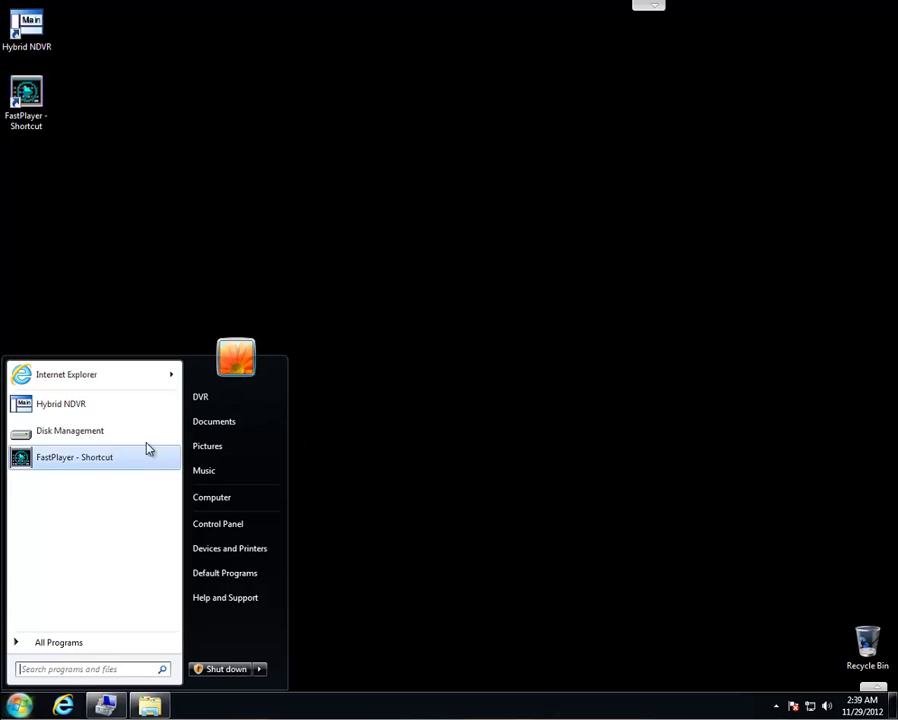
left_click(110, 645)
left_click(96, 589)
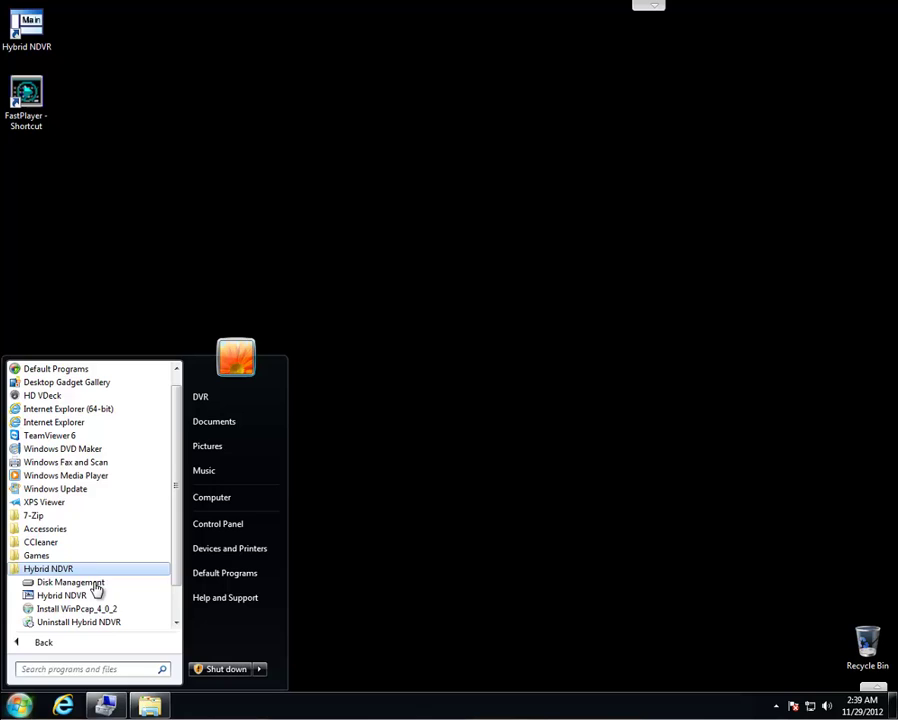
left_click(106, 621)
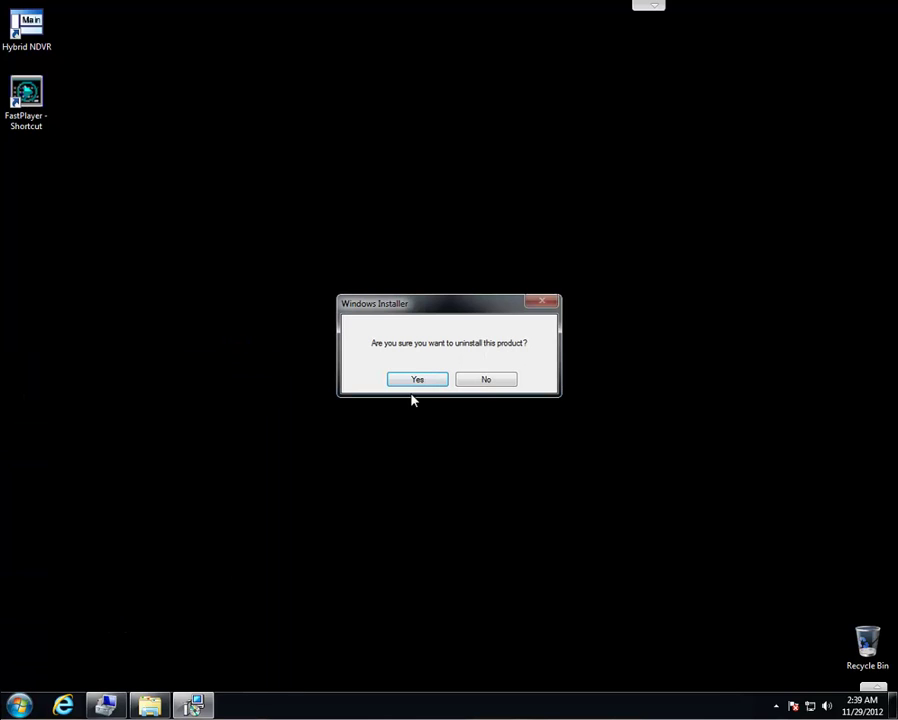
left_click(417, 381)
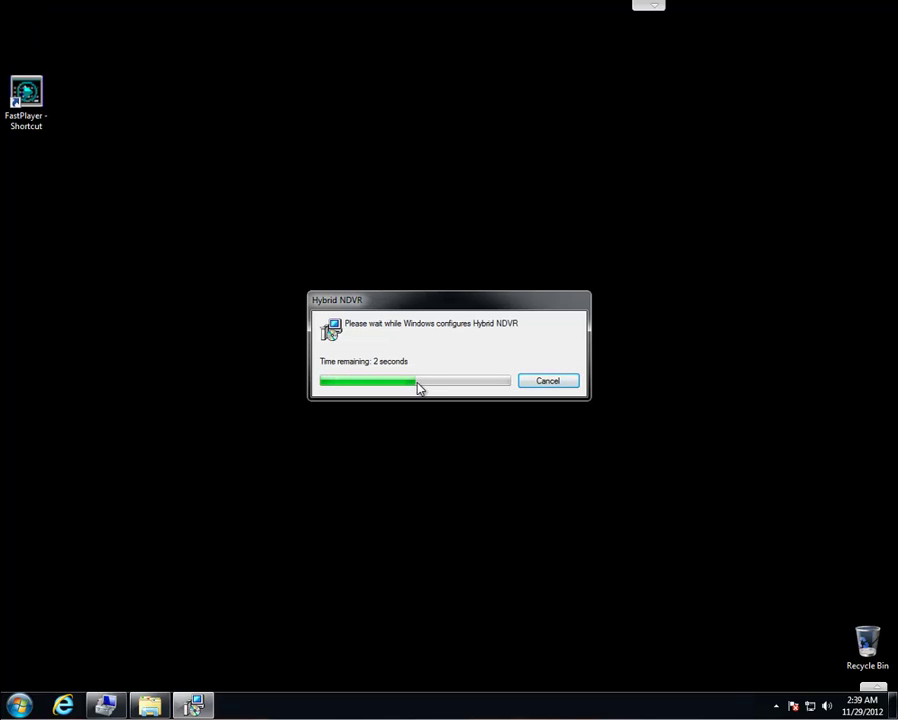
- In Device Manager, uninstall the first MTSeriesCard device and delete its driver software
left_click(107, 706)
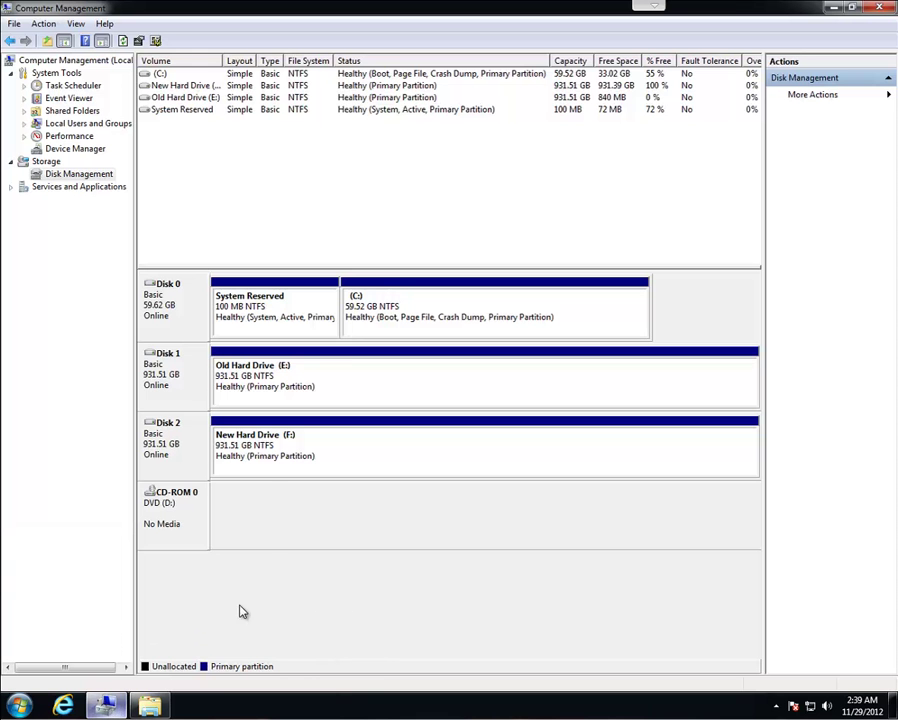
left_click(91, 149)
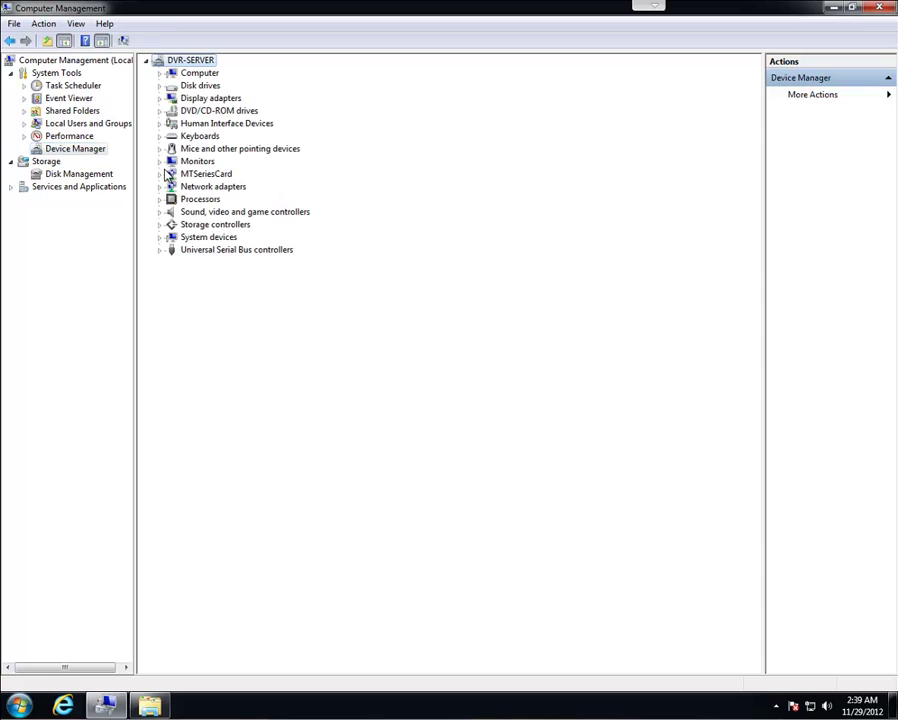
left_click(160, 175)
right_click(226, 188)
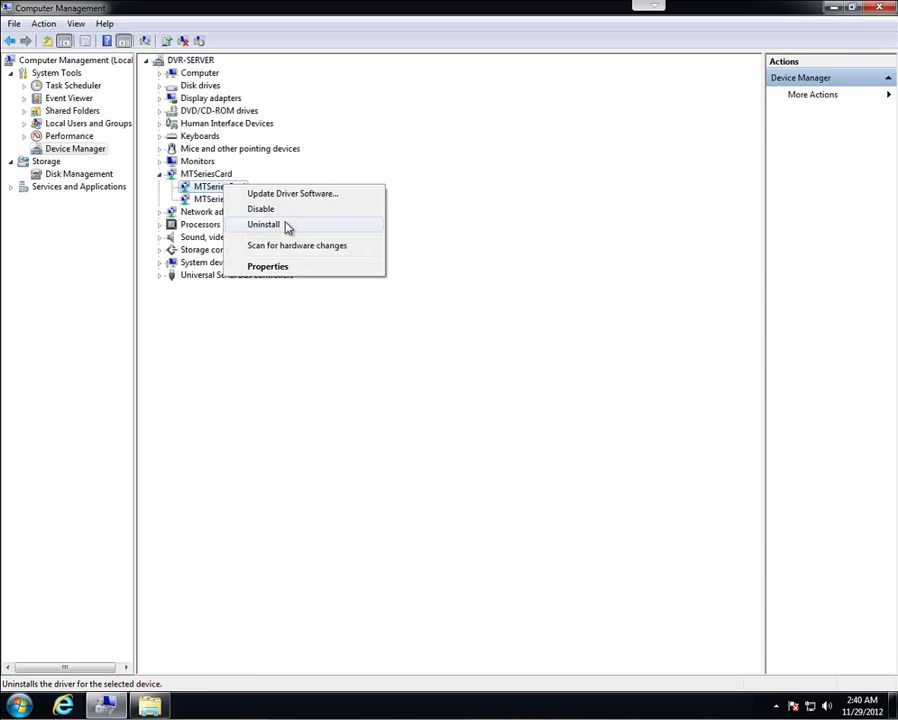
left_click(285, 226)
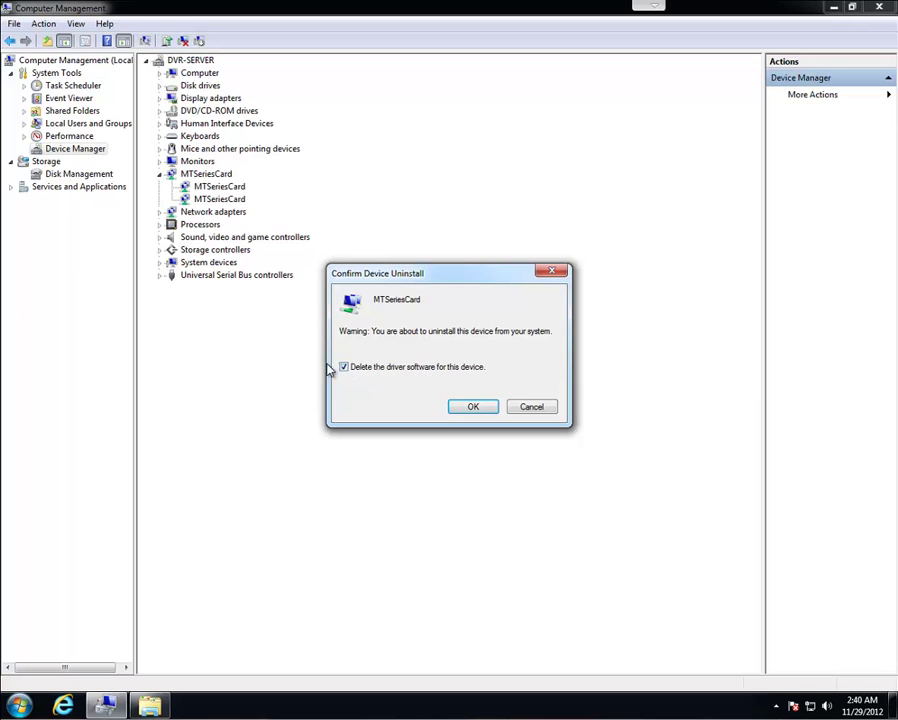
left_click(478, 407)
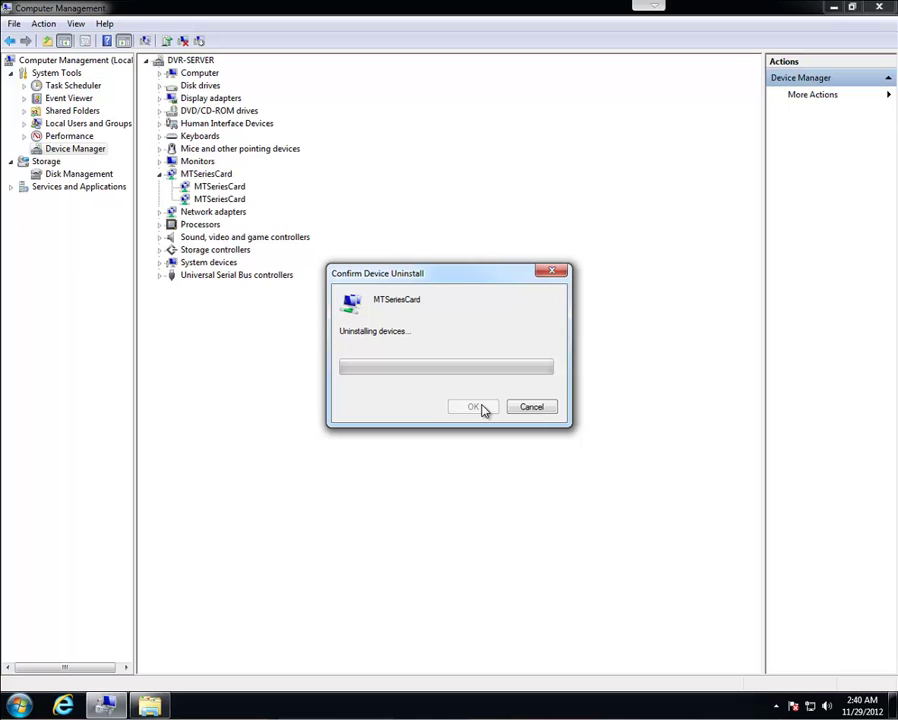
- Uninstall the remaining MTSeriesCard device and its driver as well
right_click(234, 189)
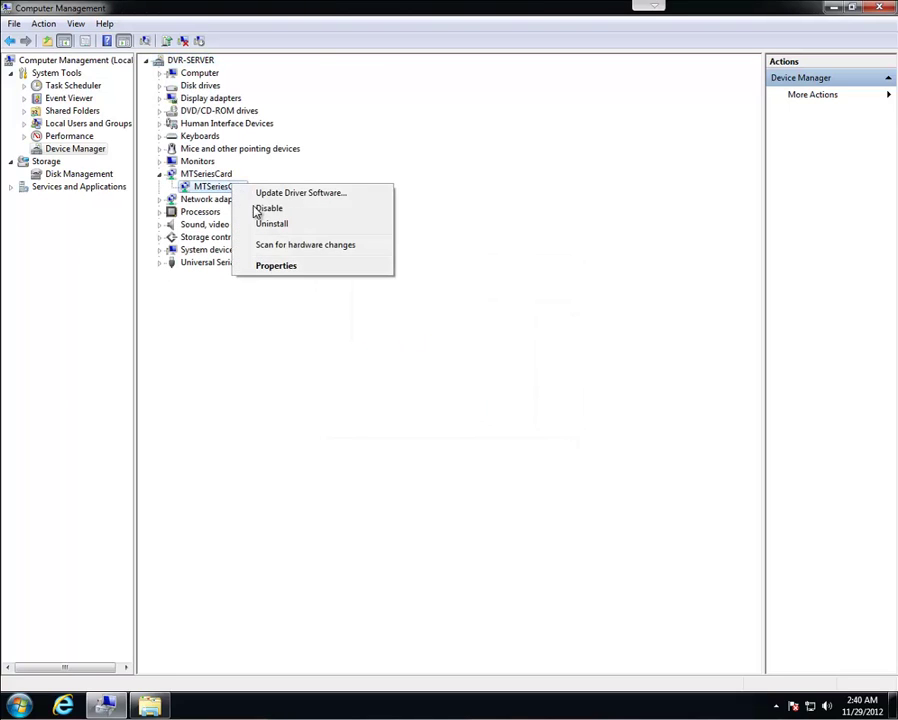
left_click(263, 223)
key("Return")
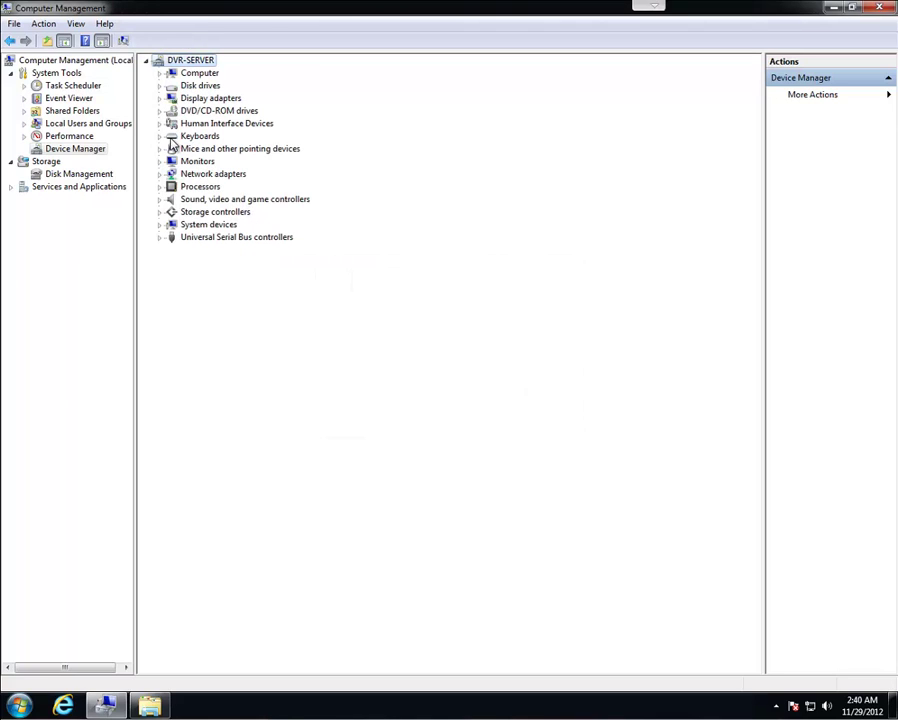
left_click(200, 61)
- Rescan for hardware and start a manual driver update for the first Multimedia Video Controller
right_click(183, 64)
left_click(213, 75)
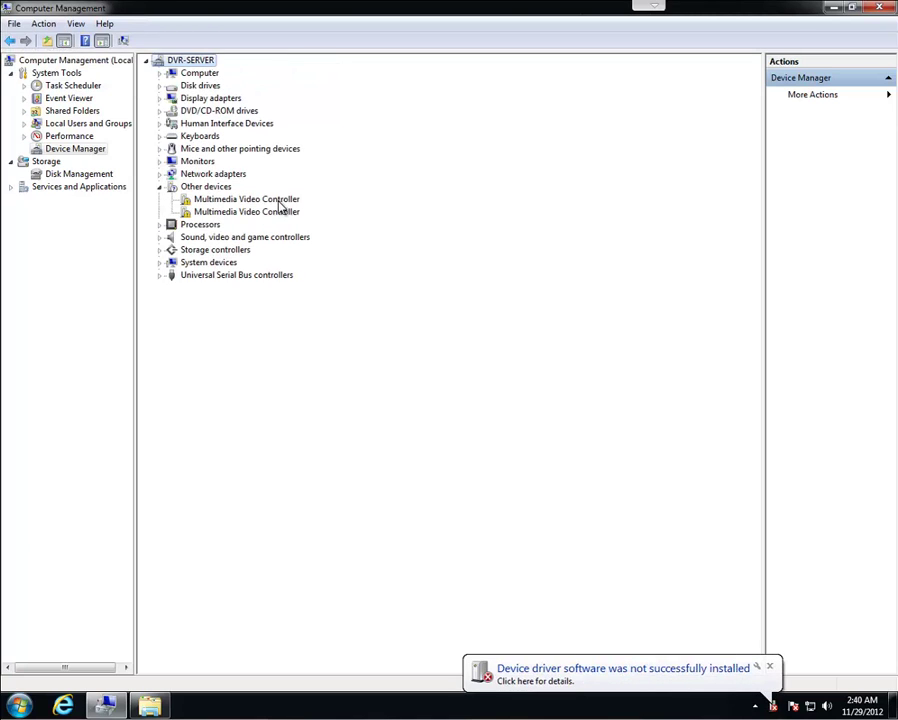
left_click(282, 211)
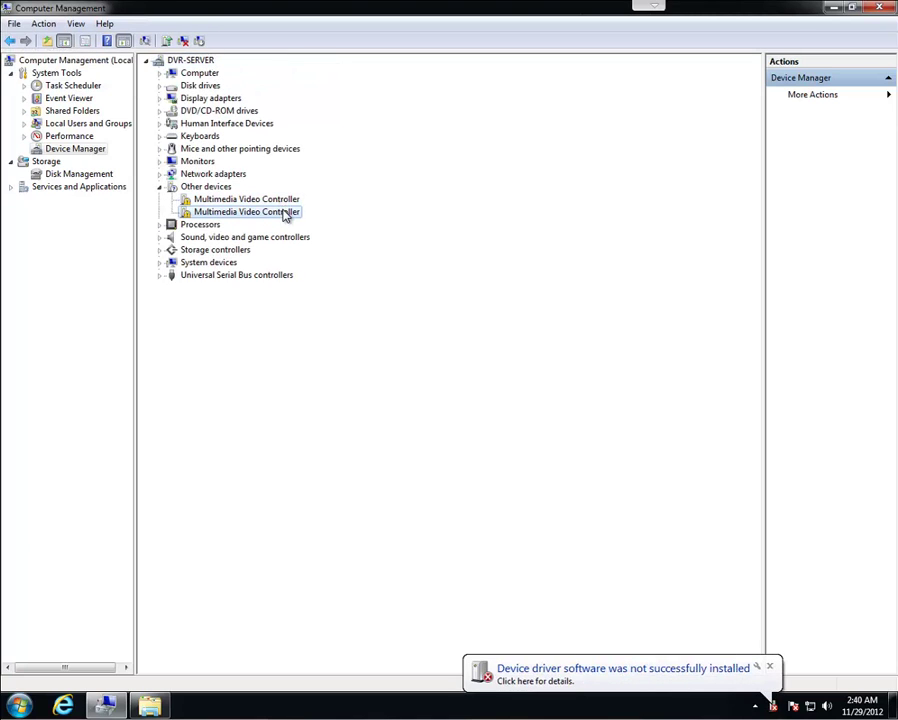
left_click(278, 202)
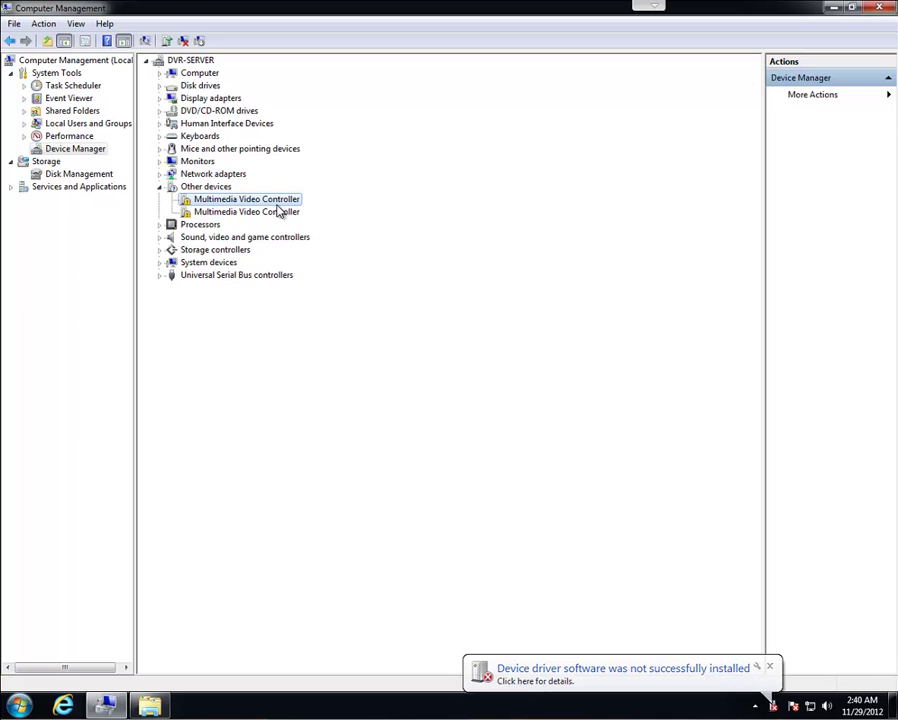
right_click(292, 203)
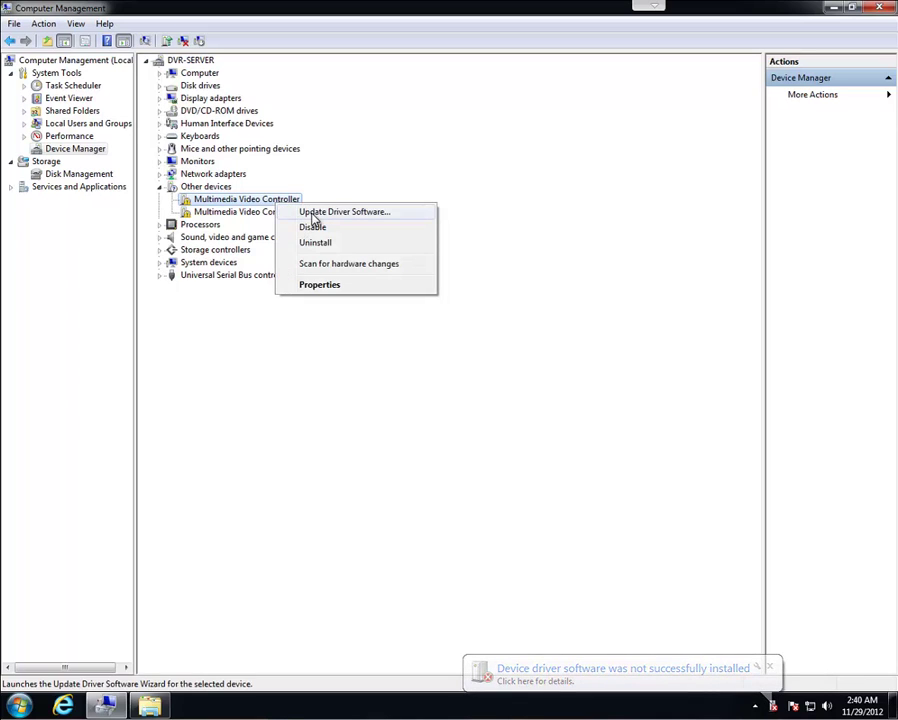
left_click(312, 211)
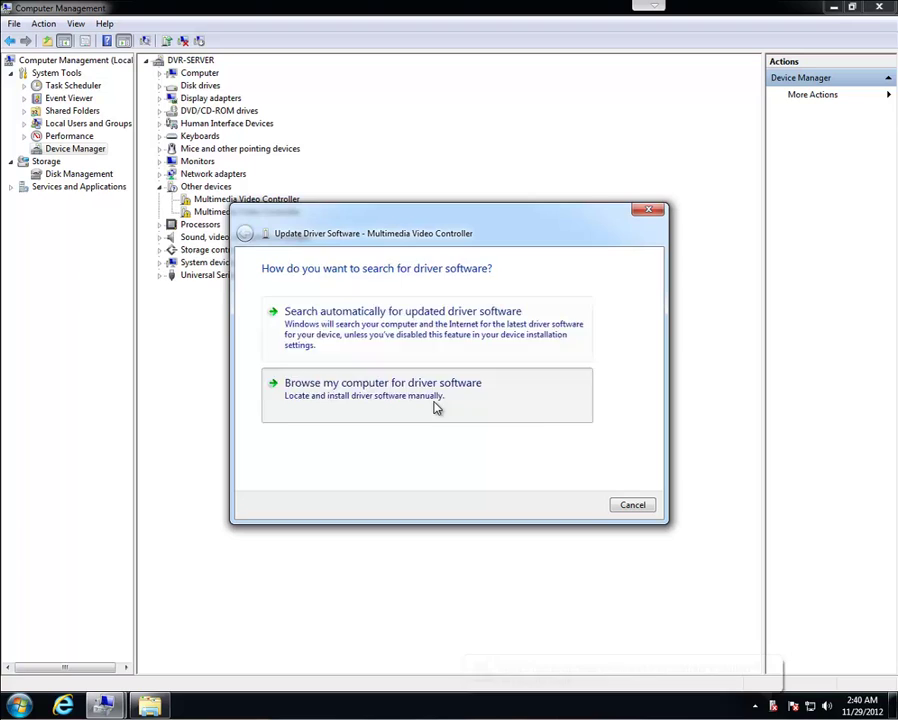
left_click(436, 408)
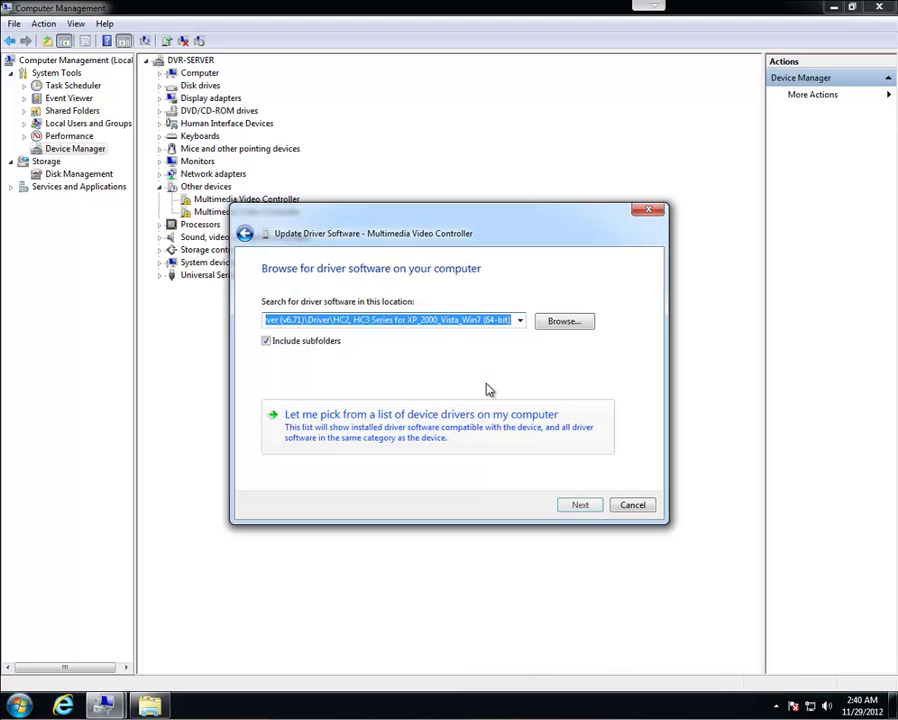
- Choose Hybrid NDVR Server (v6.72N Beta)\Driver\HC2, HC3 Series (64-bit) as the driver folder and install
left_click(564, 321)
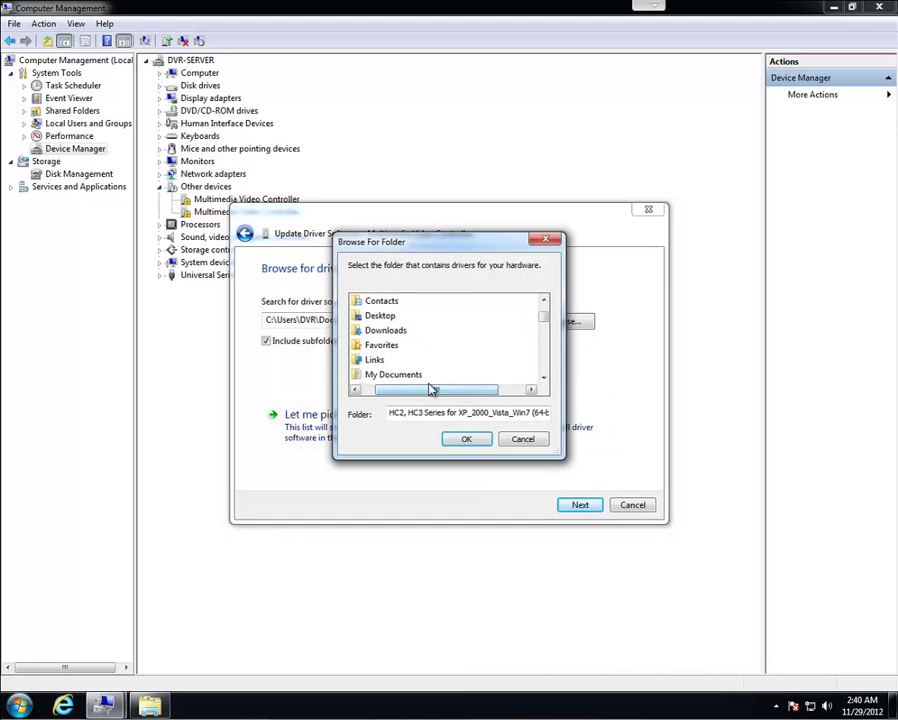
left_click_drag(541, 316, 541, 304)
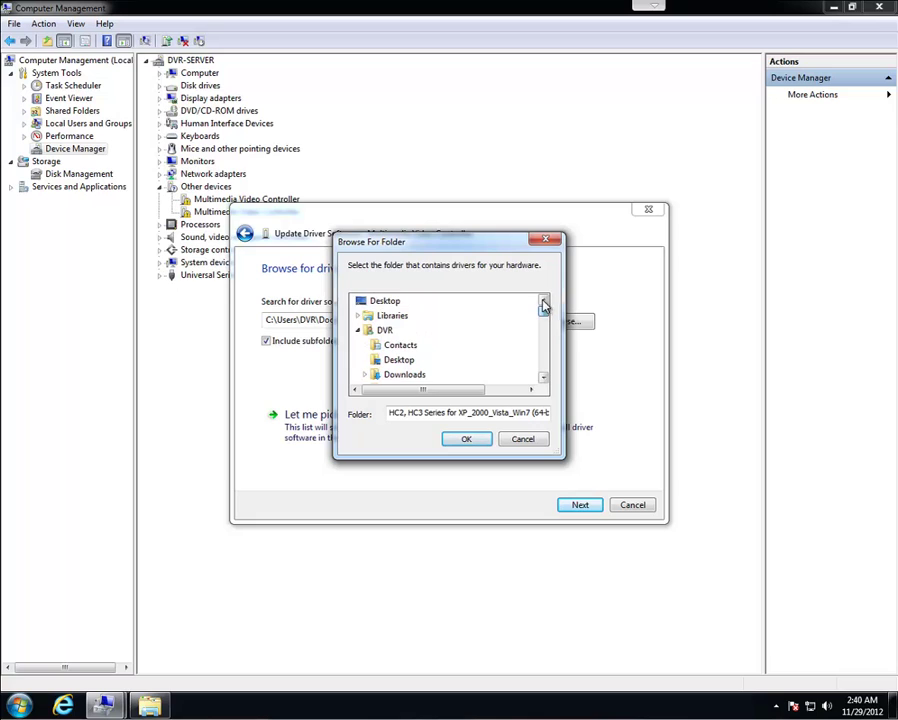
left_click(400, 316)
left_click(406, 331)
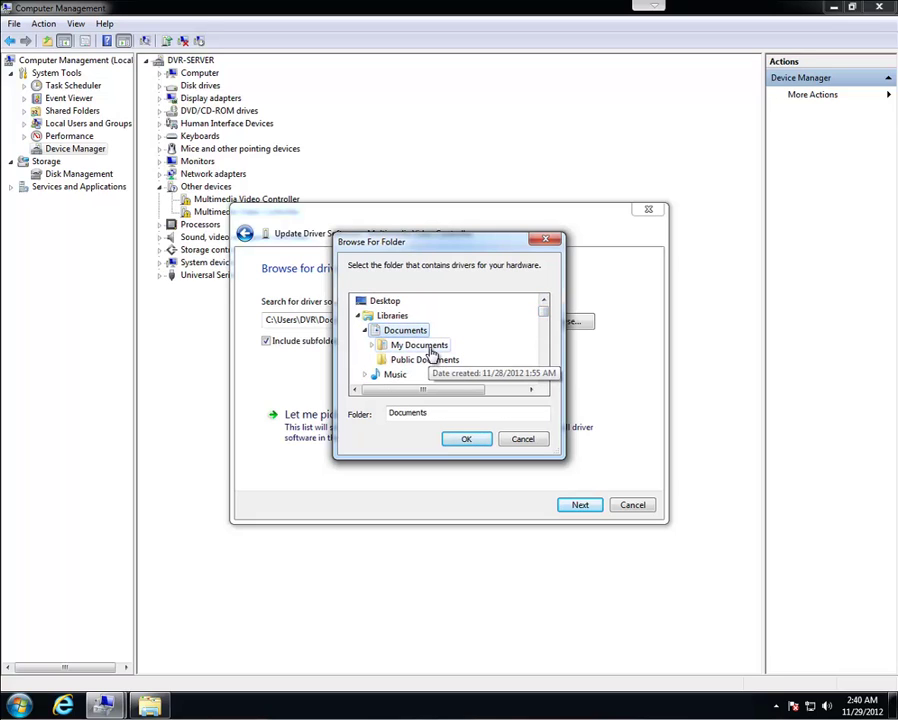
left_click(436, 345)
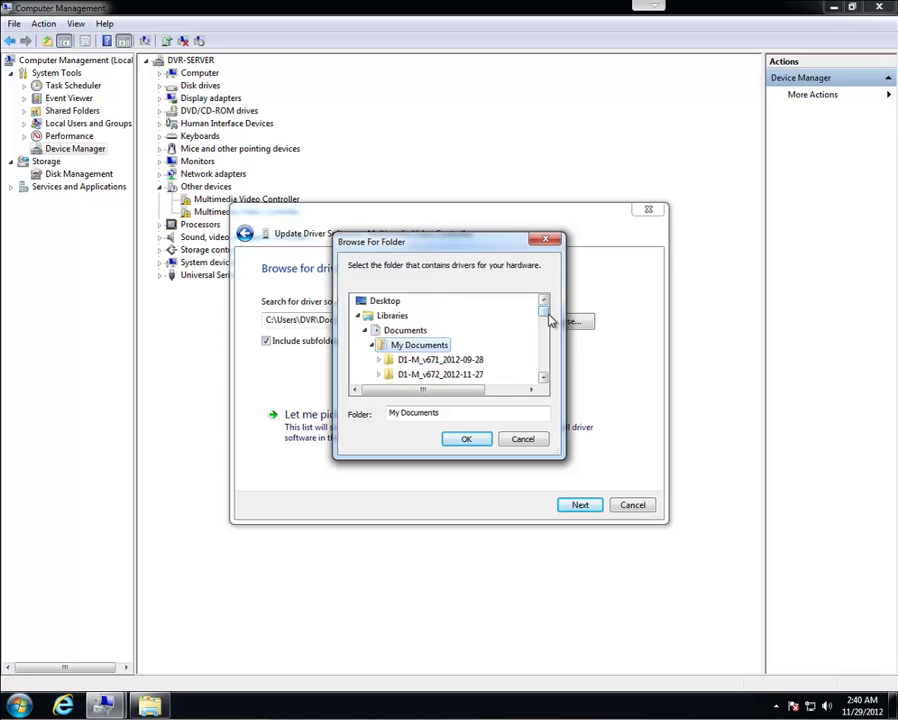
scroll(489, 346, "down", 1)
left_click(475, 345)
scroll(514, 306, "up", 1)
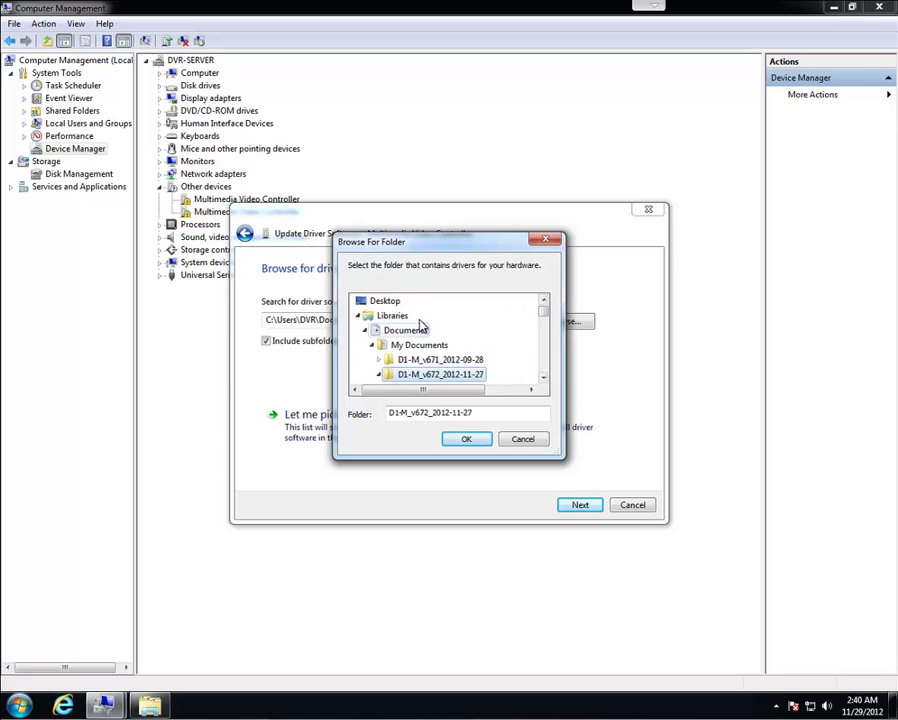
scroll(412, 328, "down", 2)
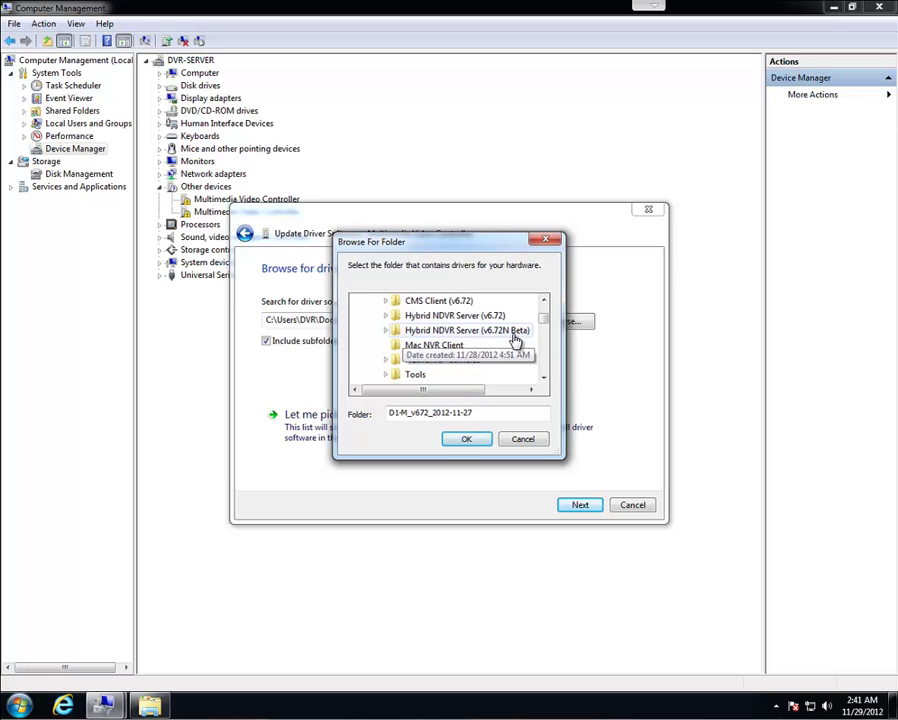
left_click(513, 341)
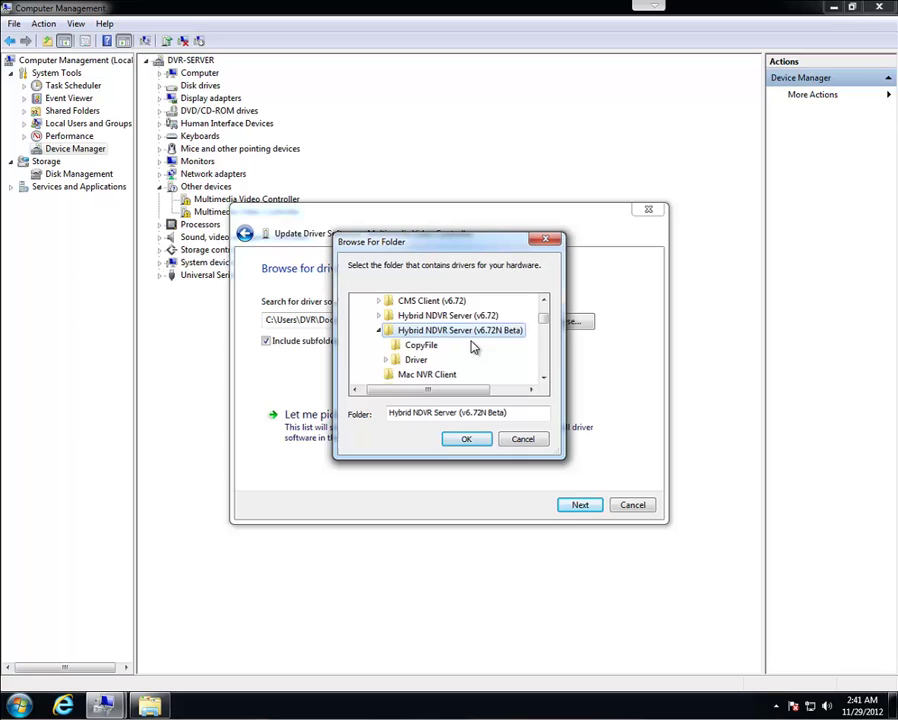
scroll(430, 330, "down", 1)
left_click(422, 316)
double_click(416, 372)
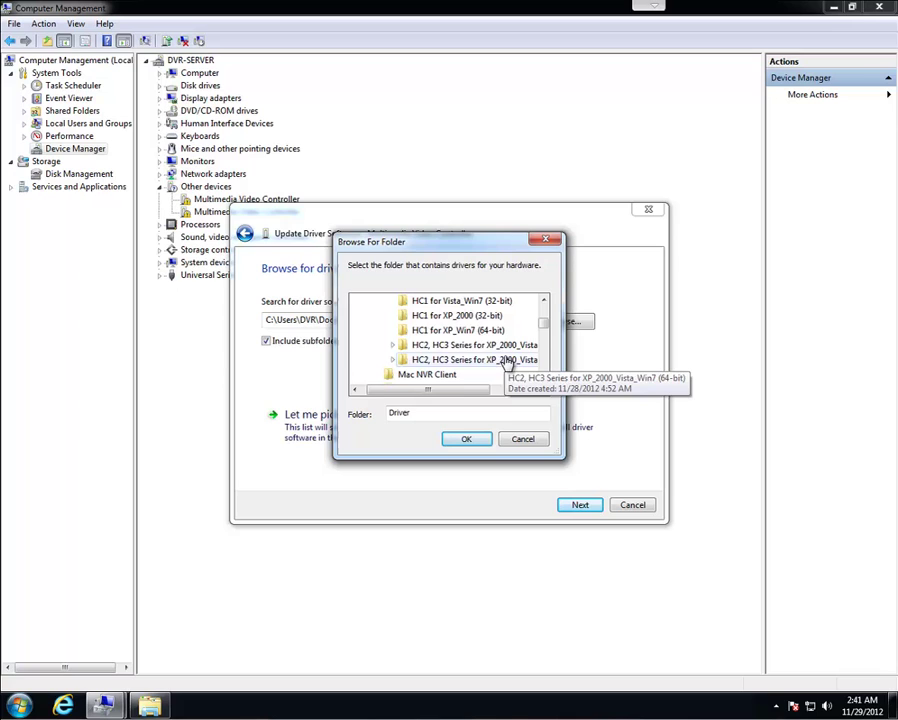
left_click(505, 360)
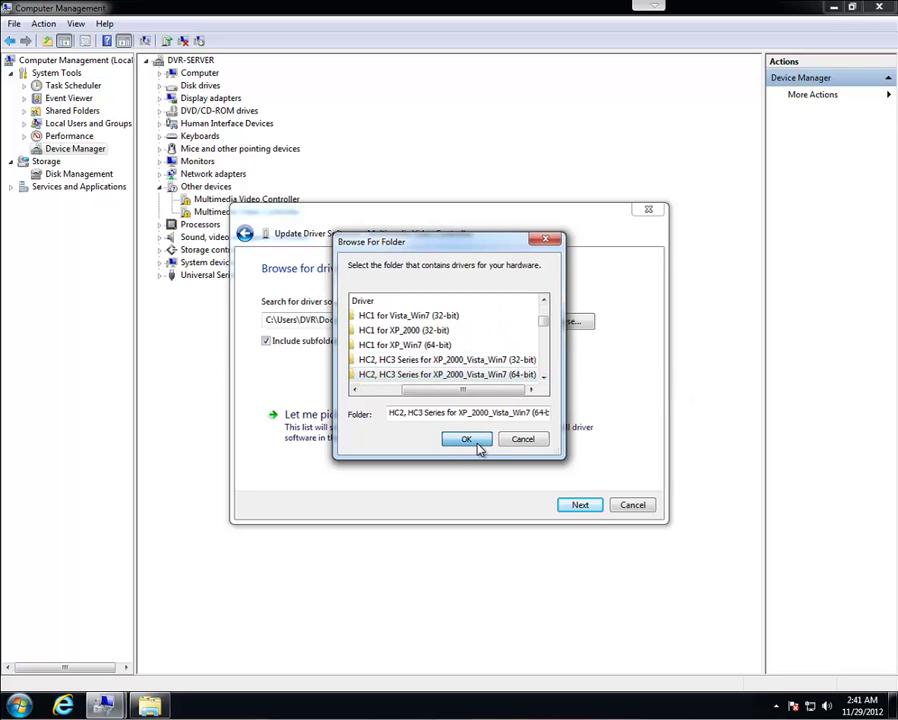
left_click(466, 439)
left_click(572, 507)
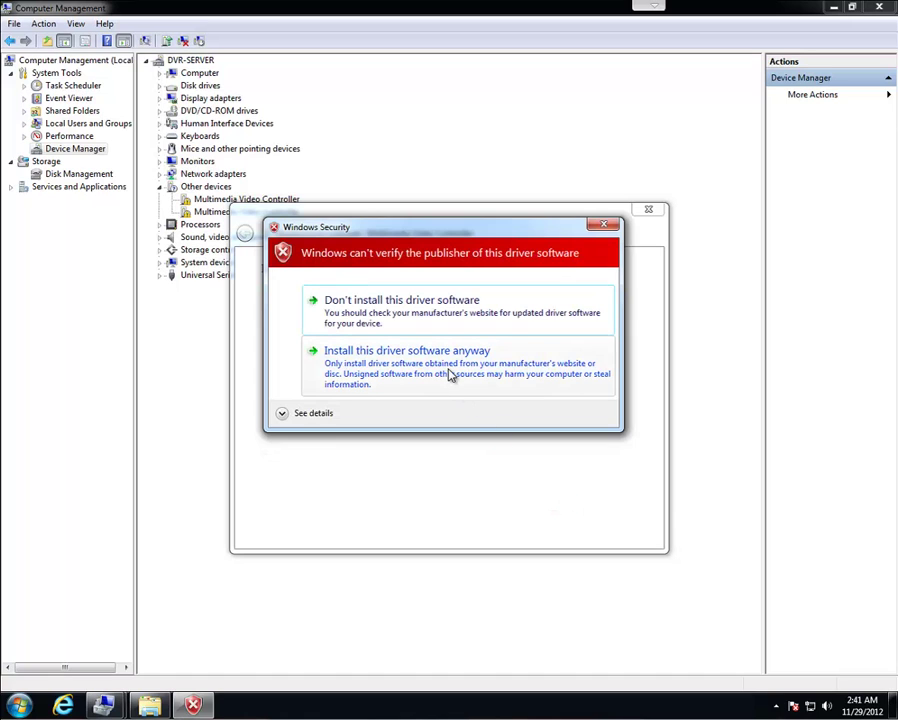
- Install the unverified HC2, HC3 driver anyway and close the Code 31 error report
left_click(448, 372)
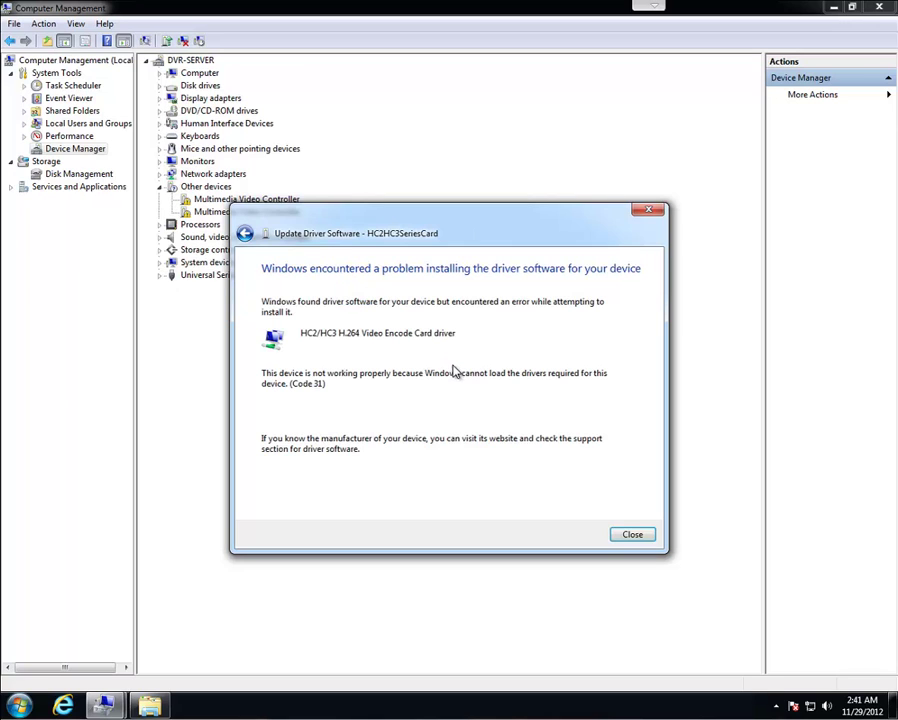
left_click(632, 536)
left_click(268, 225)
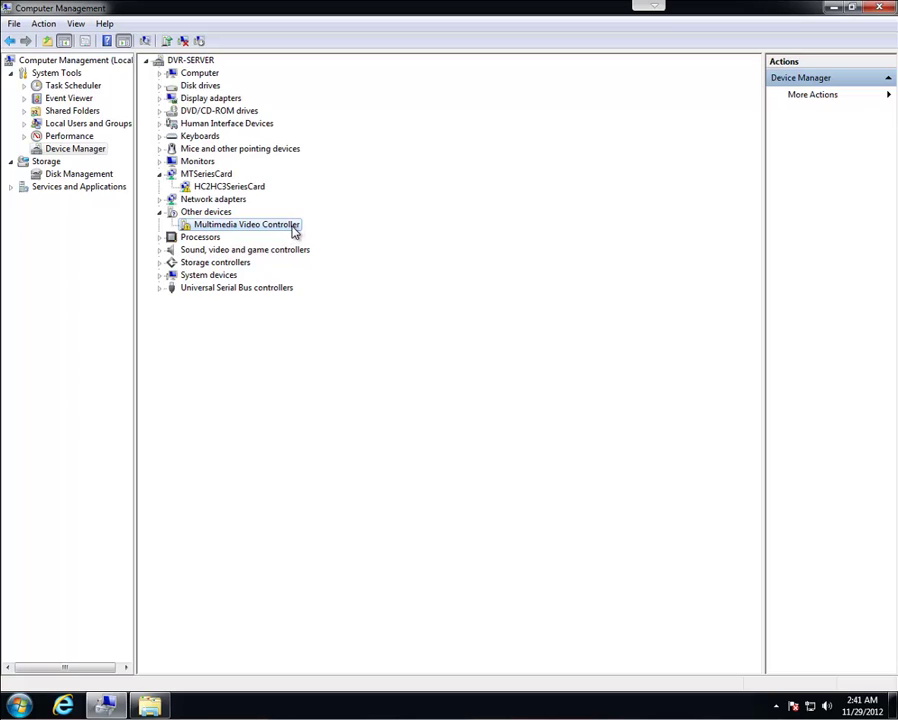
- Rescan for hardware changes, dismiss the driver failure notices, and restore the Documents window
right_click(172, 63)
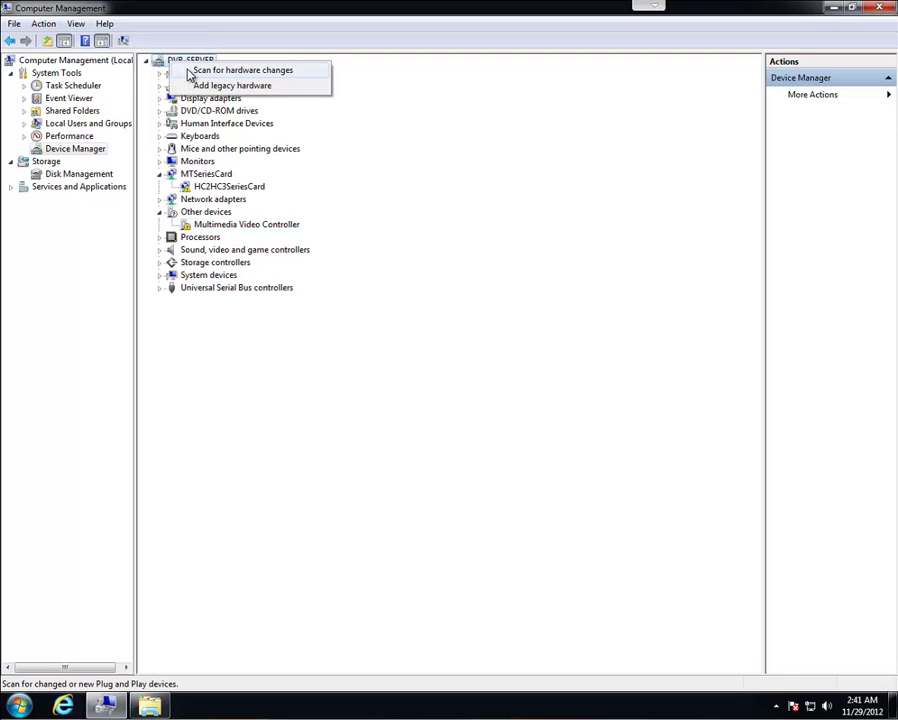
left_click(189, 76)
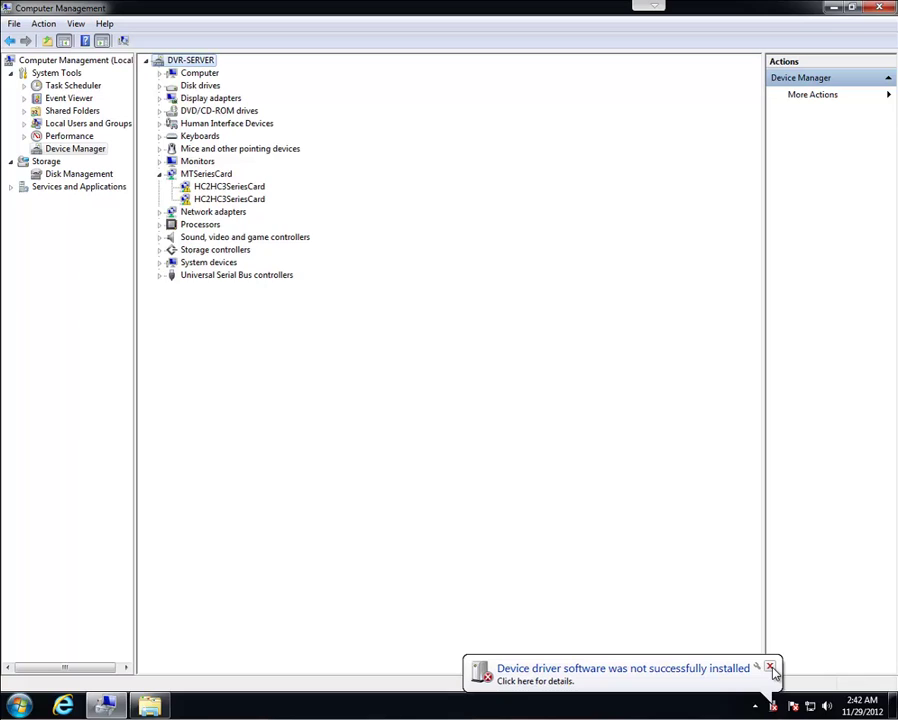
left_click(771, 668)
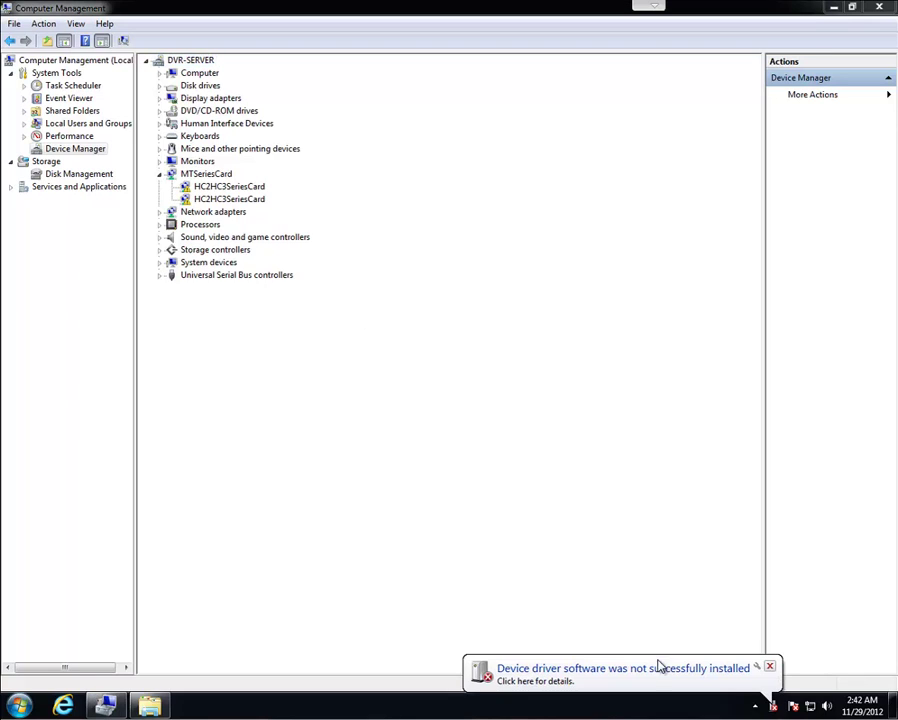
left_click(770, 668)
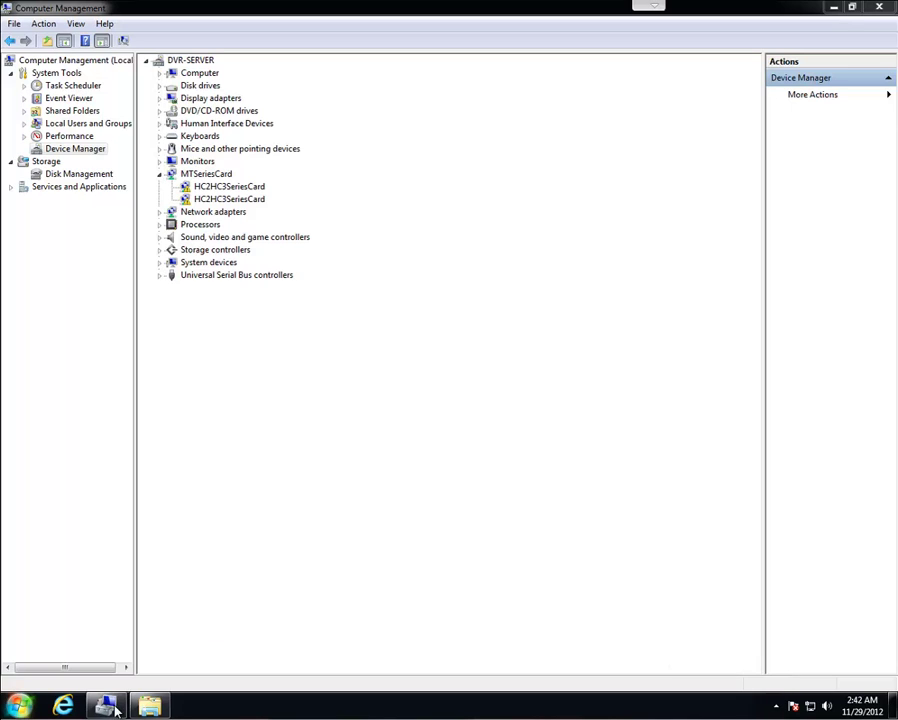
left_click(145, 706)
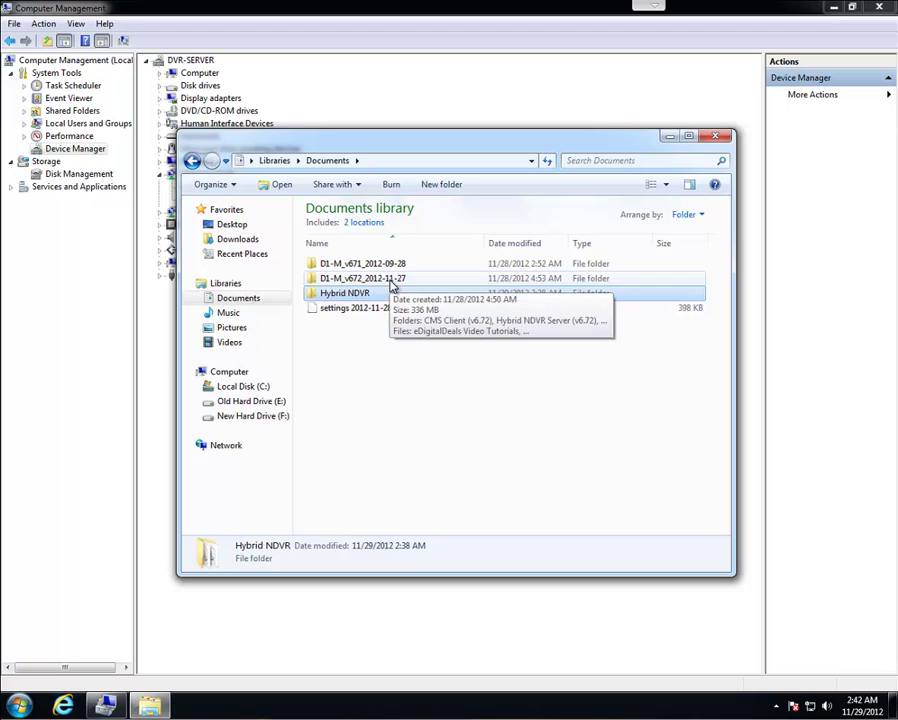
- Launch the Hybrid NDVR installer from D1-M_v672_2012-11-27 > Hybrid NDVR Server (v6.72N Beta)
double_click(392, 284)
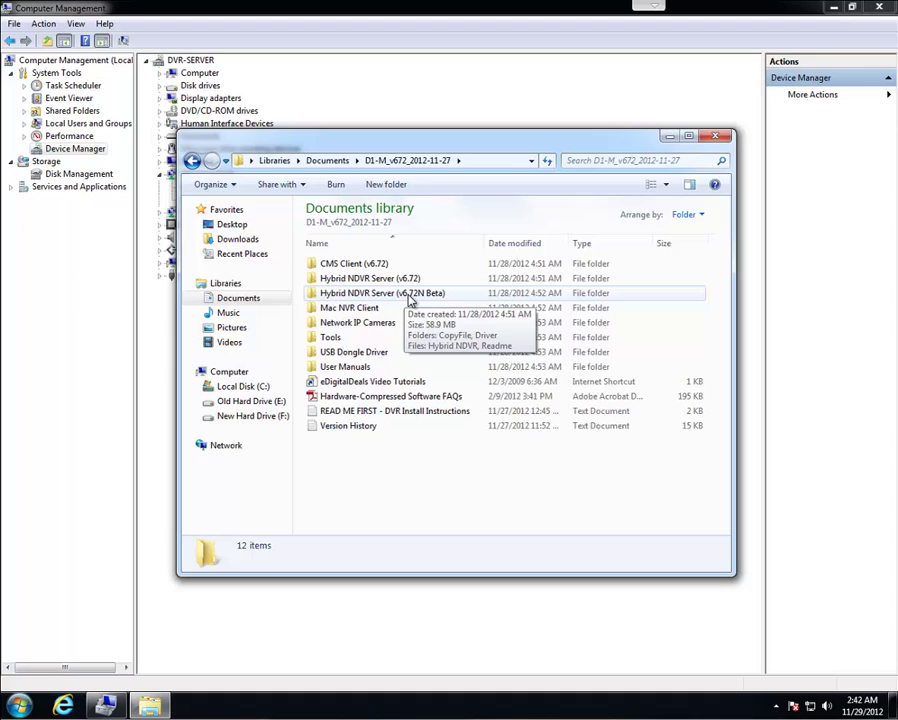
double_click(417, 298)
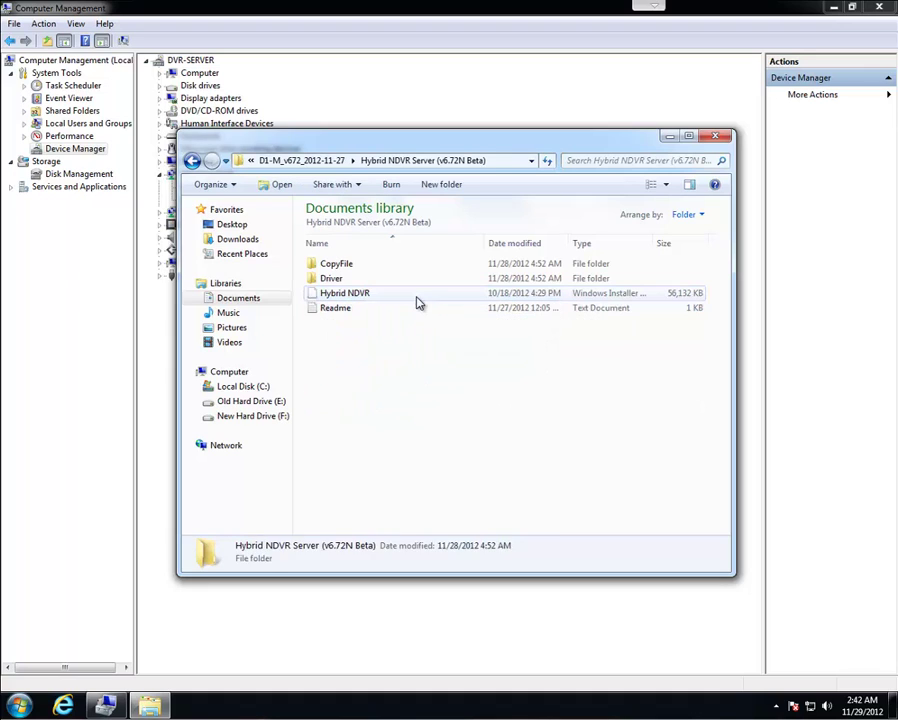
double_click(373, 292)
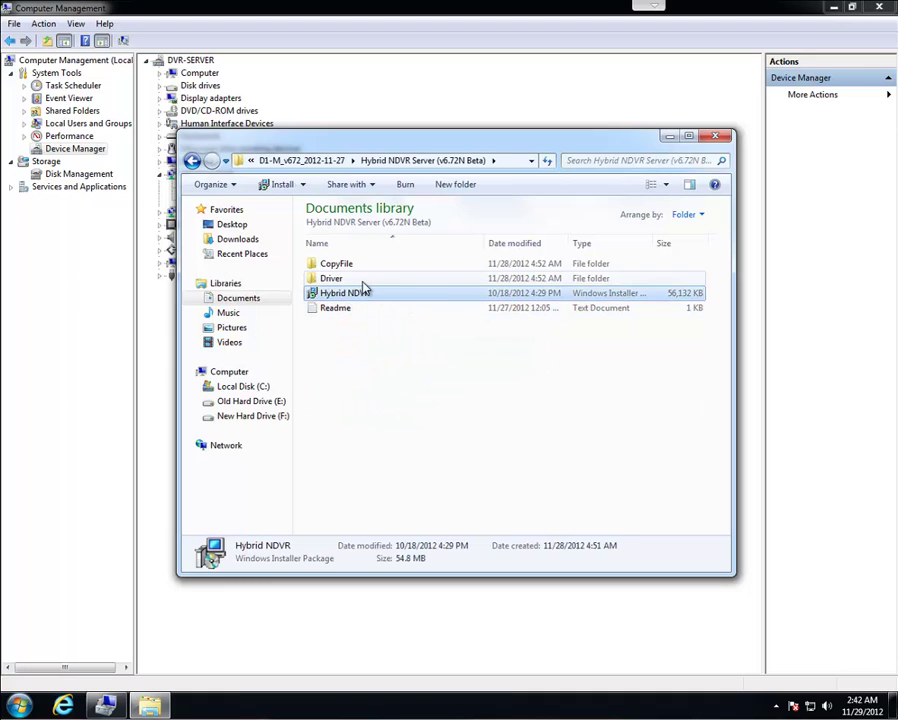
- Accept the default customer information and destination folder, and start the installation
left_click(520, 465)
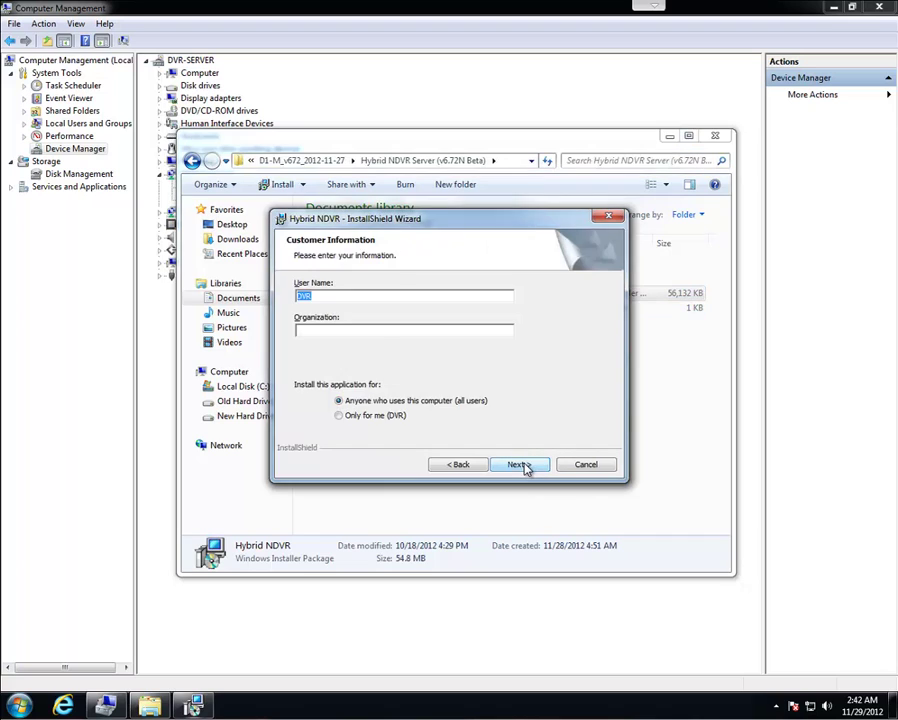
left_click(520, 465)
left_click(520, 465)
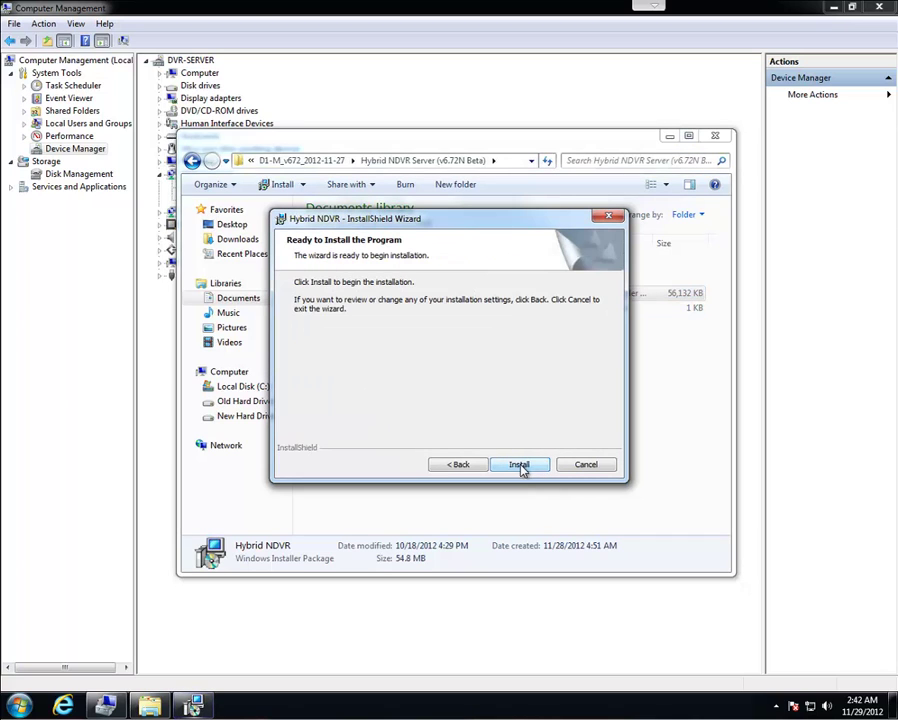
left_click(522, 466)
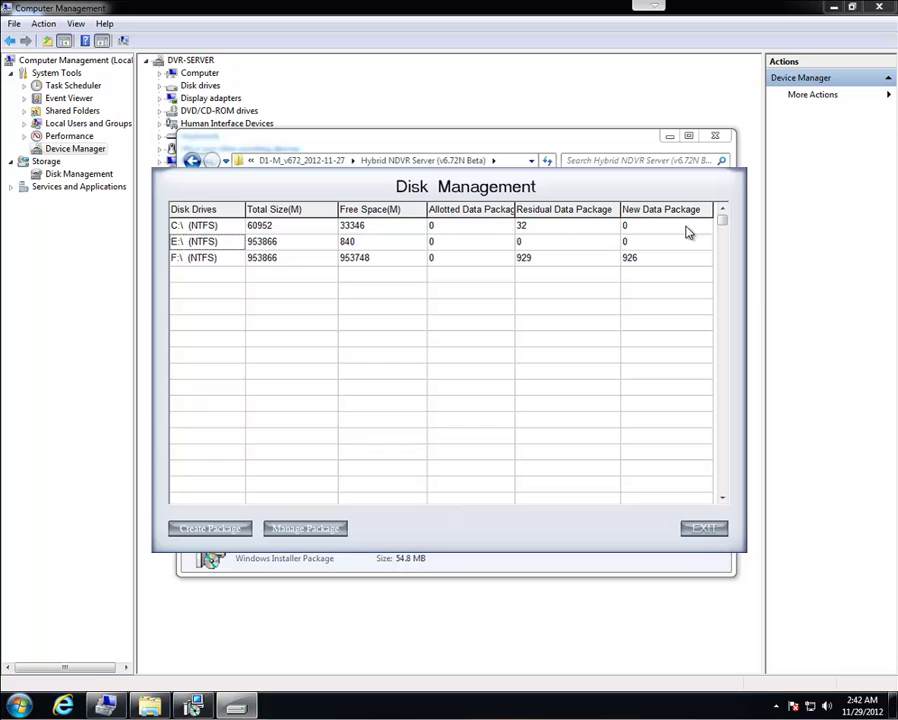
- Change the F: drive's New Data Package count from 926 to 916 in Disk Management
left_click(628, 243)
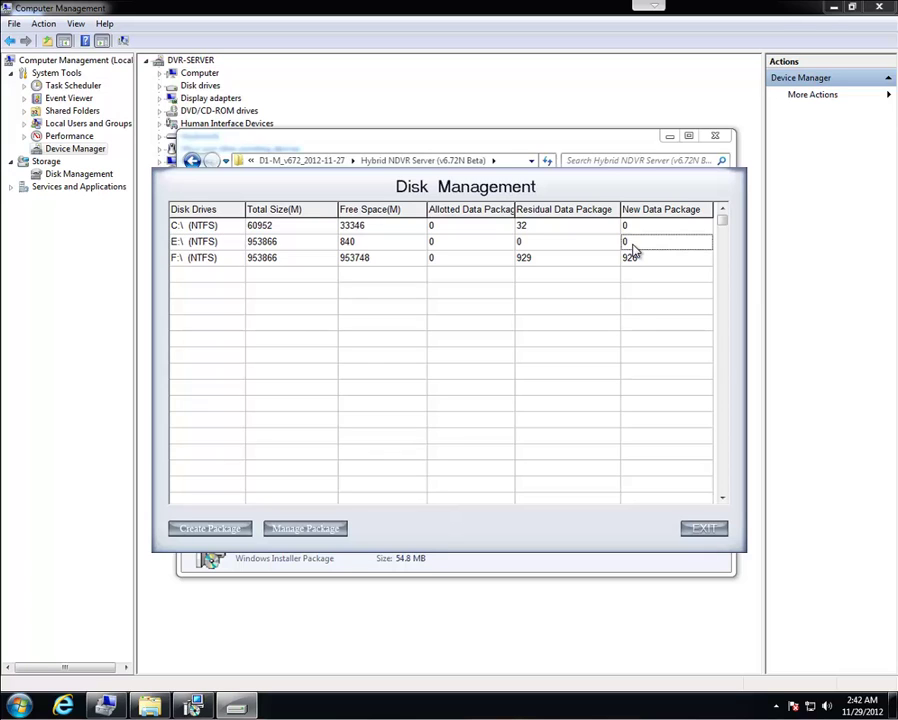
left_click(207, 242)
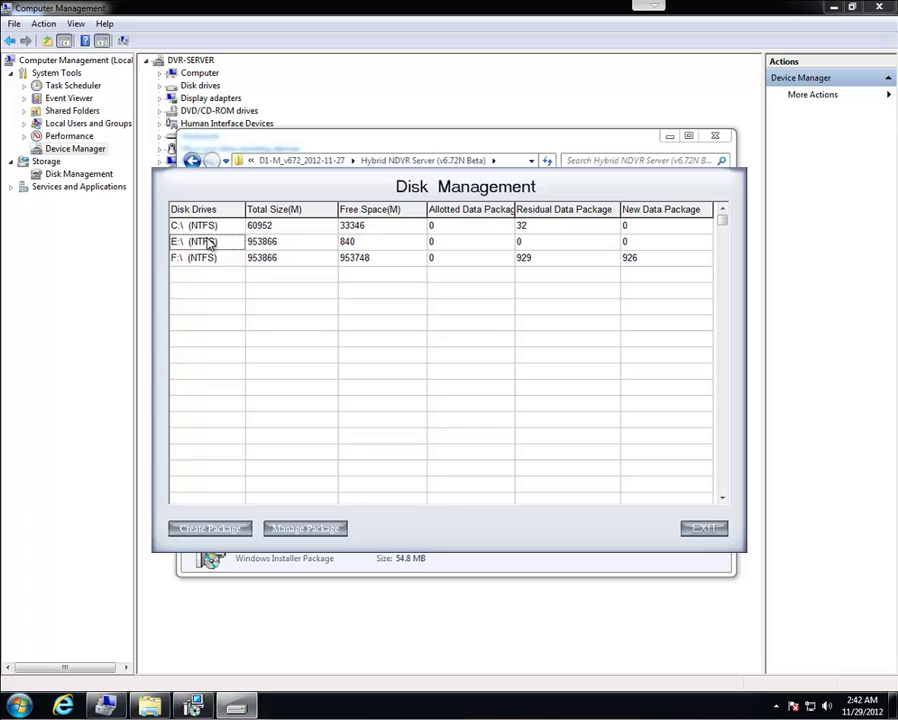
left_click(642, 244)
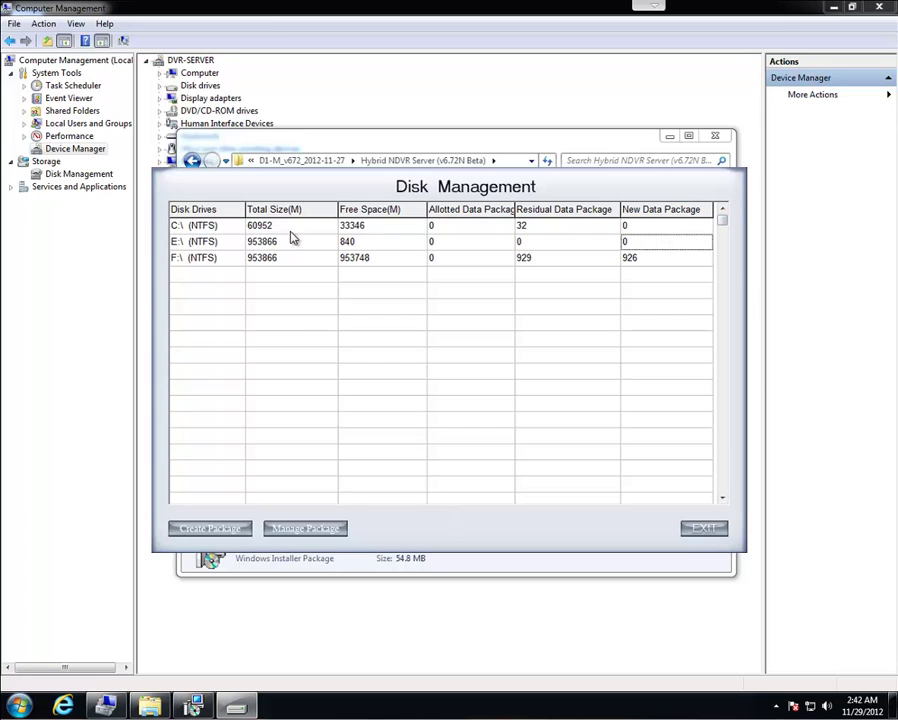
left_click(212, 243)
left_click(689, 246)
left_click(641, 259)
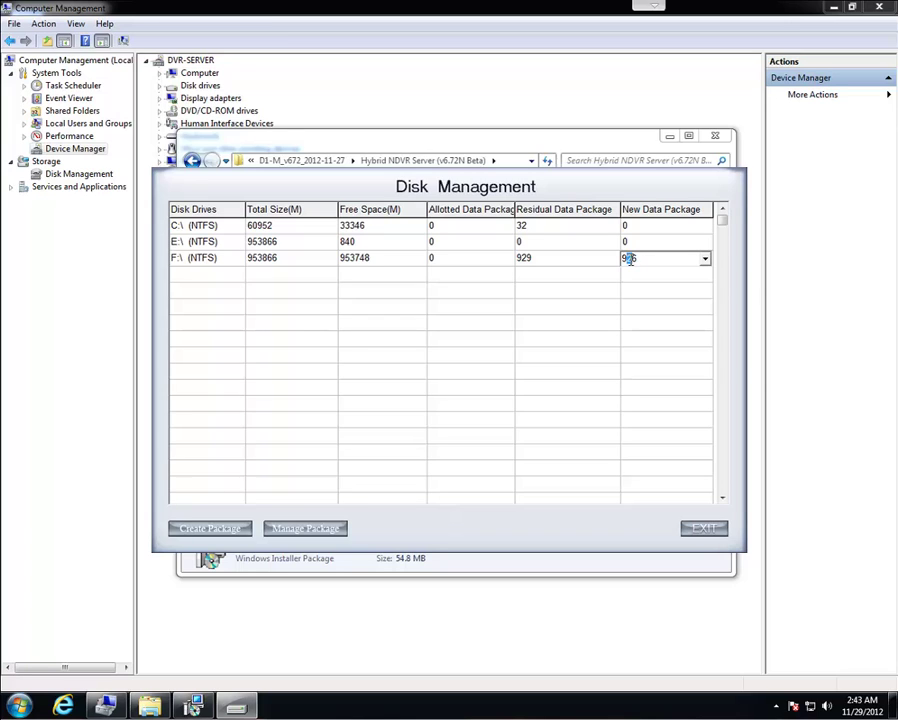
type("6")
- Create the 916 data packages on F: and acknowledge the success message
left_click(207, 530)
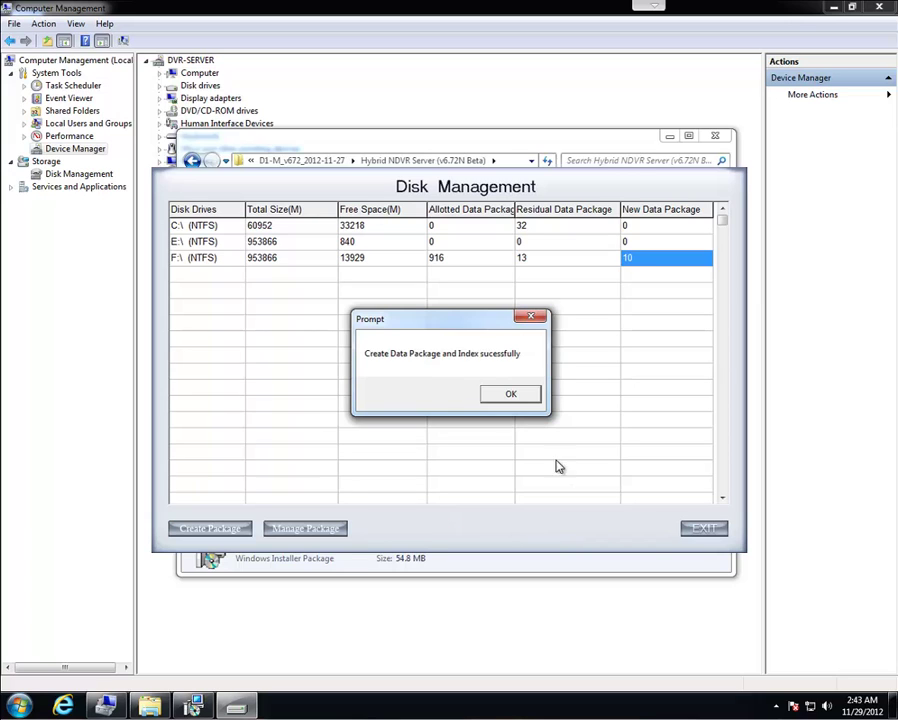
left_click(510, 394)
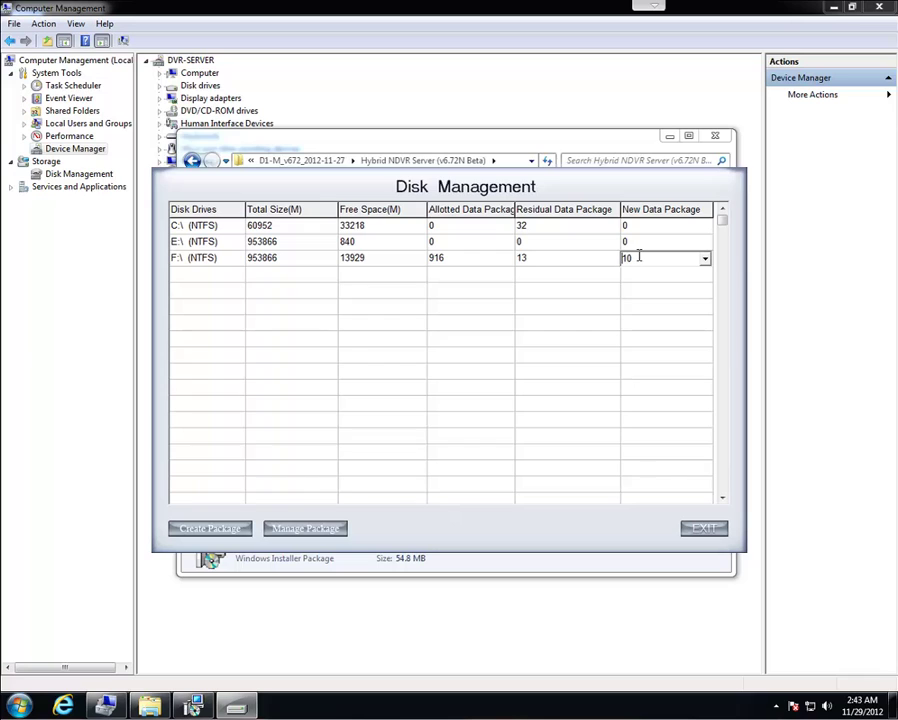
left_click_drag(639, 256, 611, 257)
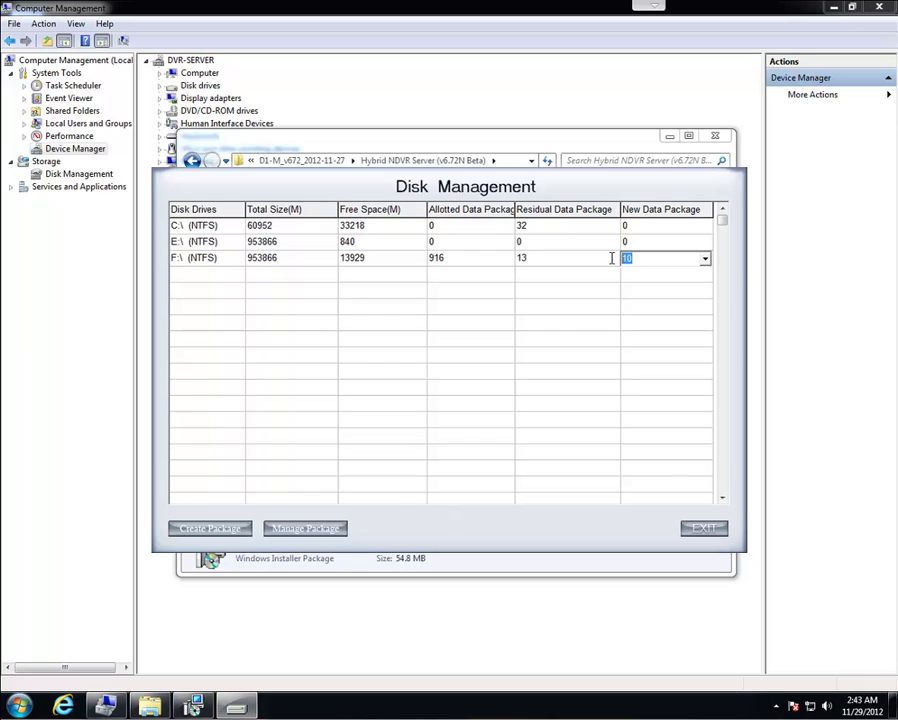
- Exit disk allocation, finish the InstallShield wizard and close Explorer
left_click(690, 528)
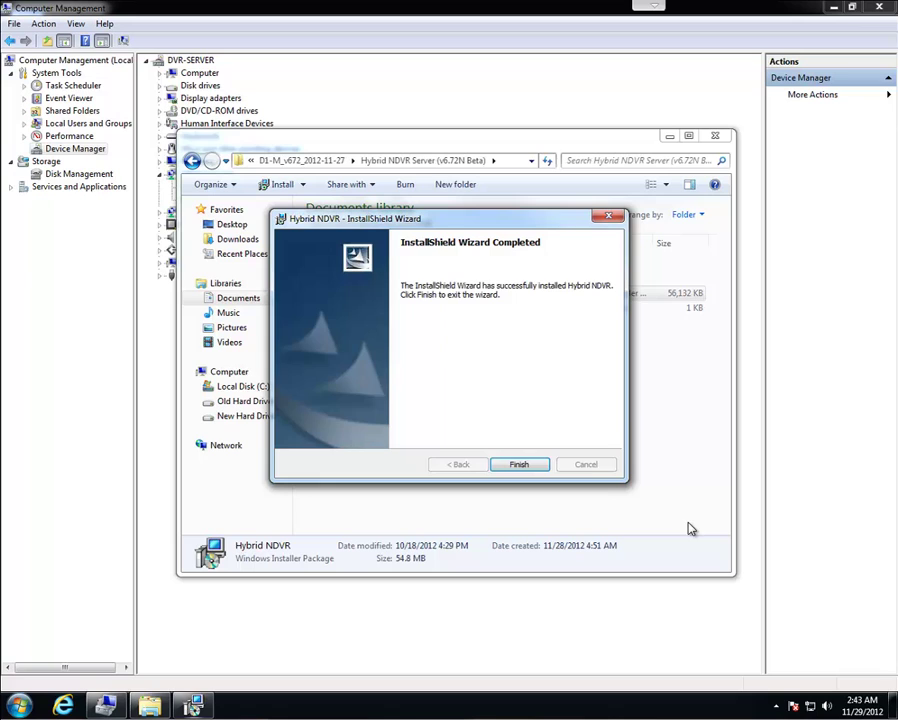
left_click(528, 466)
left_click(714, 137)
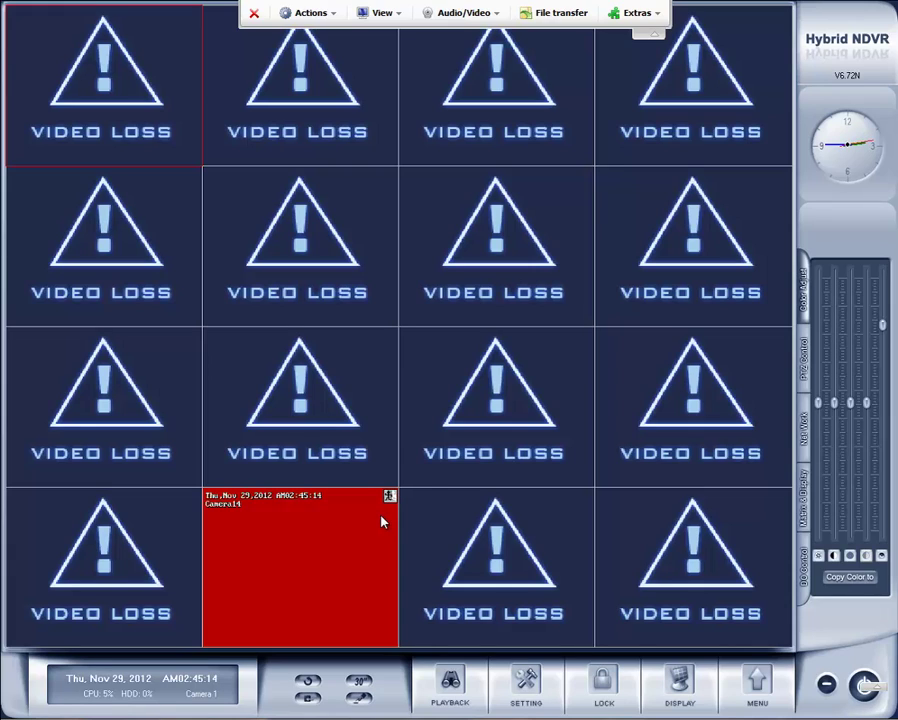
- Import system parameters from settings 2012-11-28.dat, then select the live Camera14 tile
left_click(760, 680)
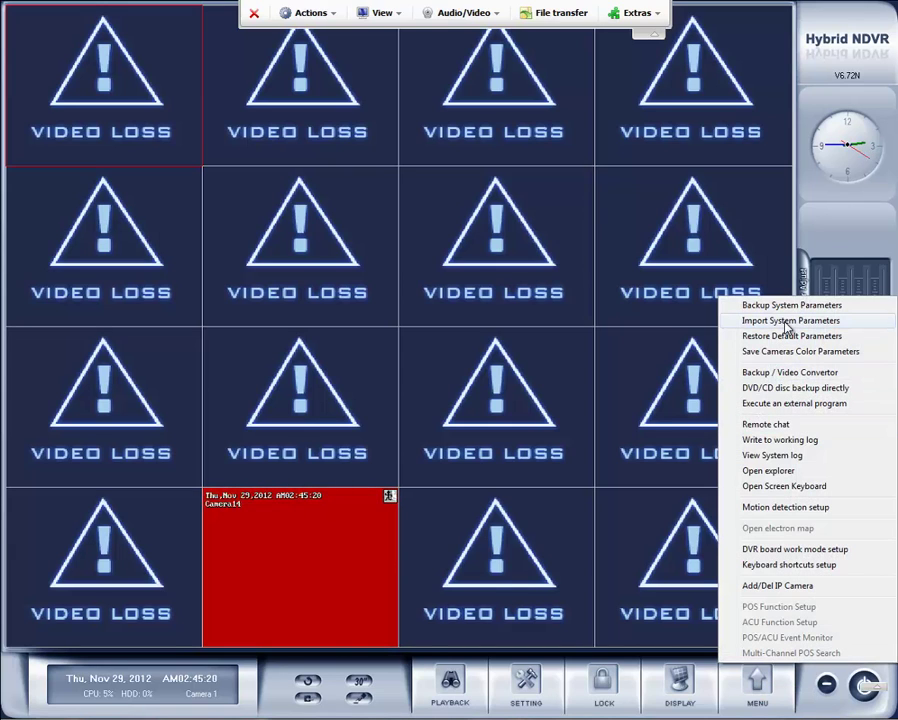
left_click(787, 321)
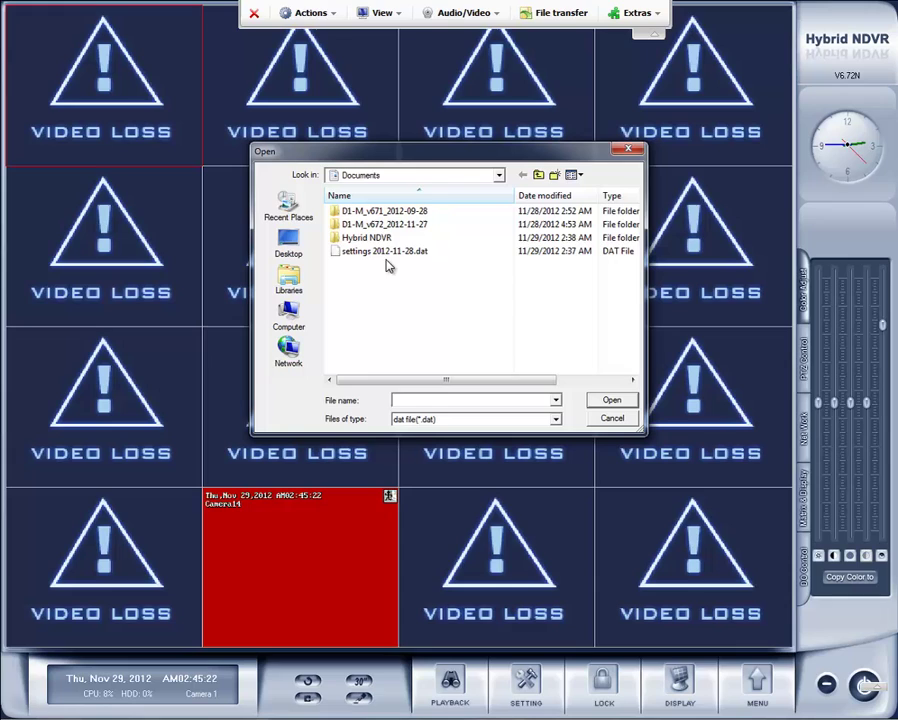
left_click(385, 253)
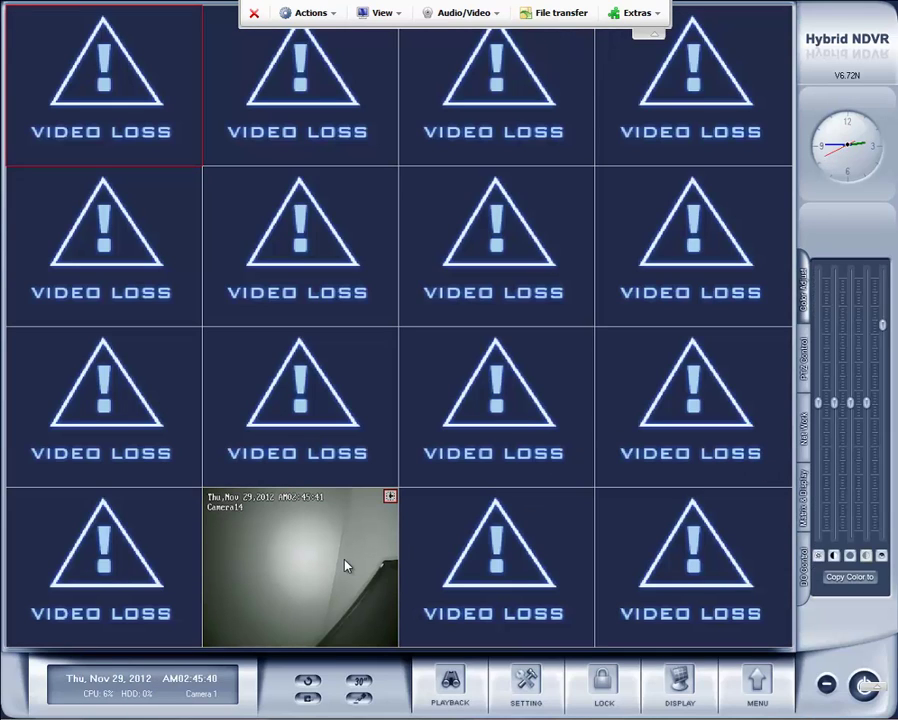
left_click(304, 555)
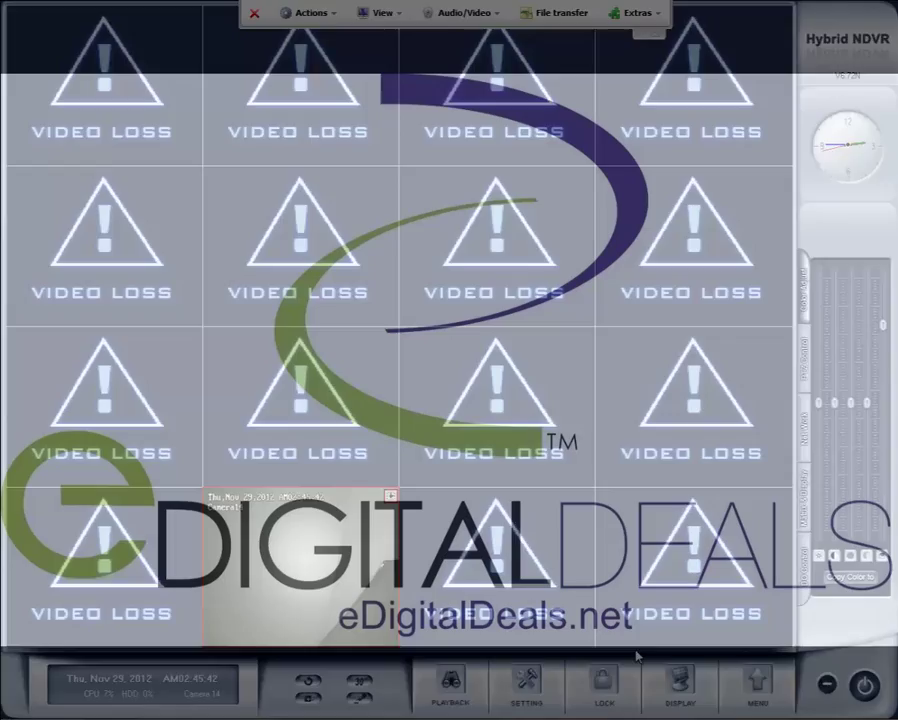